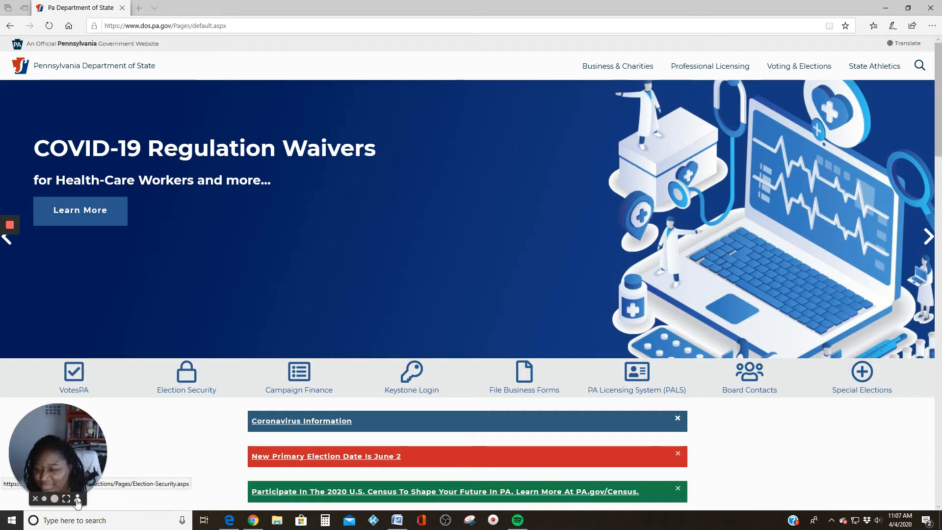
# Follow File Business Forms from the Department of State site to the PENN File sign-in page
pyautogui.click(78, 500)
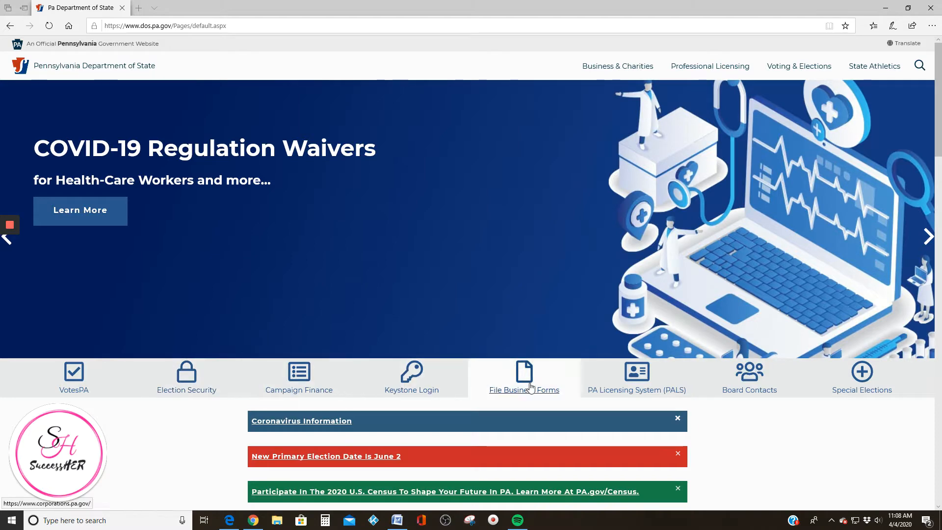
pyautogui.scroll(-5, 458, 286)
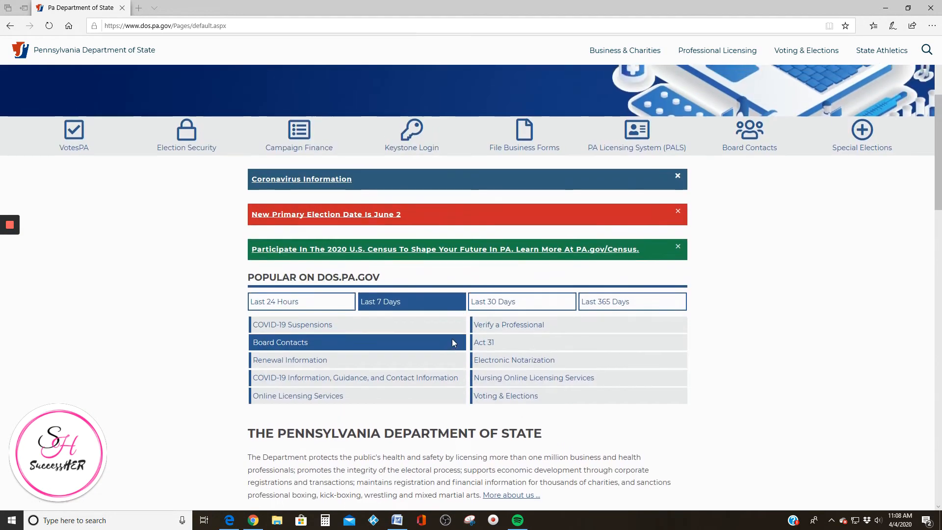
pyautogui.scroll(2, 452, 339)
pyautogui.click(525, 220)
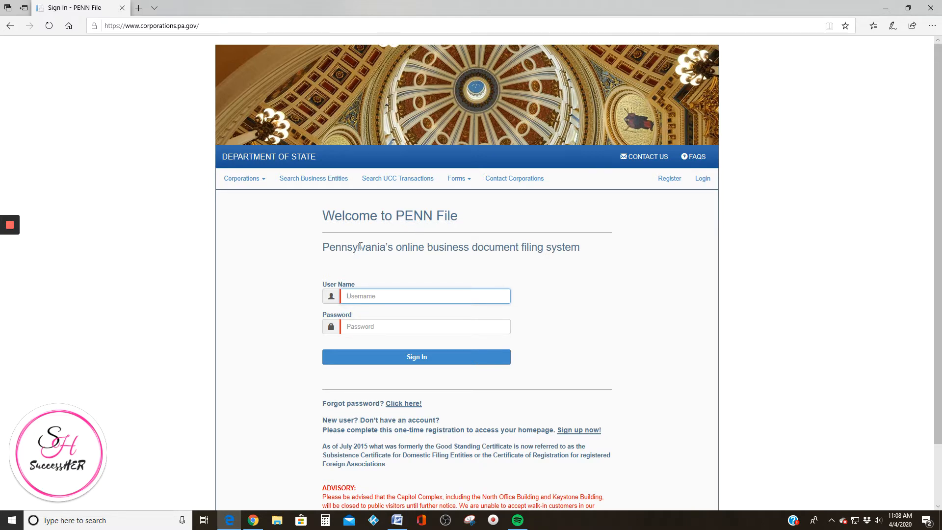
# Begin a new PENN File account and autofill the applicant's saved name, street address, city, state PA and zip
pyautogui.click(669, 179)
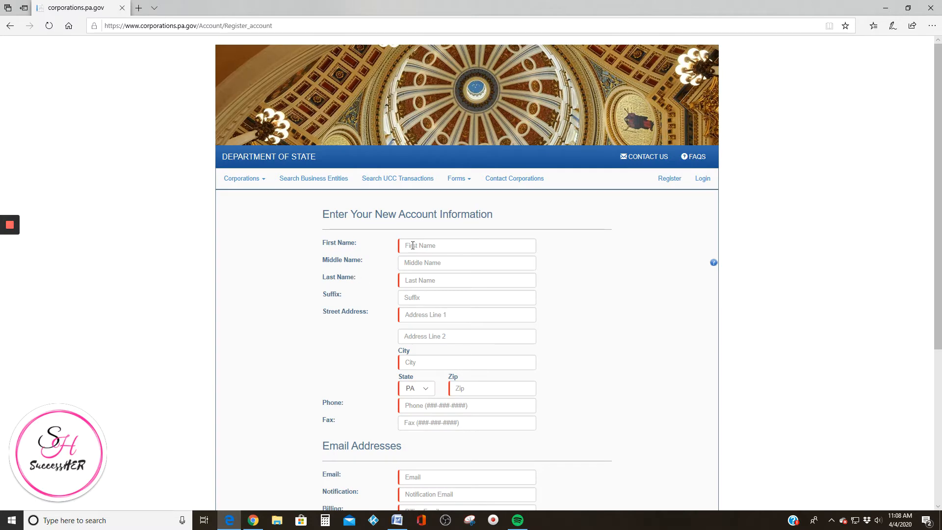
pyautogui.click(411, 245)
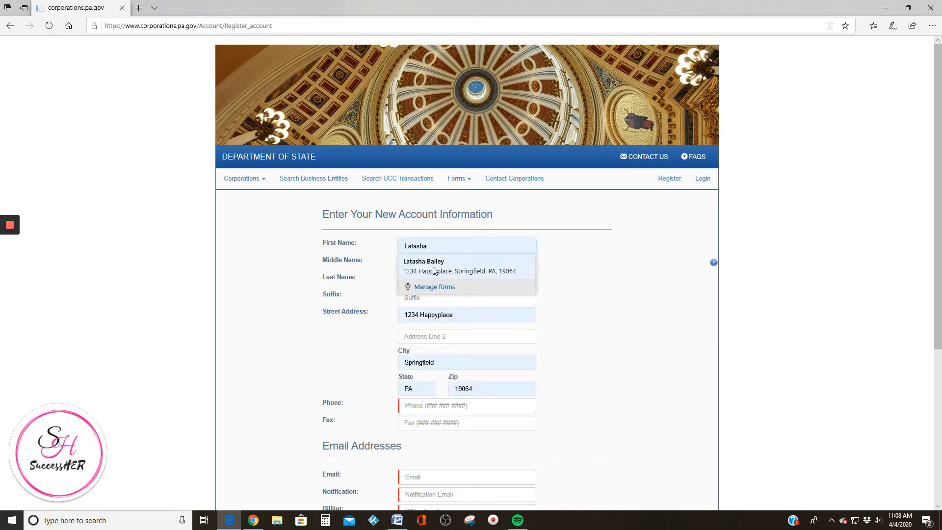
pyautogui.click(428, 265)
pyautogui.scroll(-3, 427, 265)
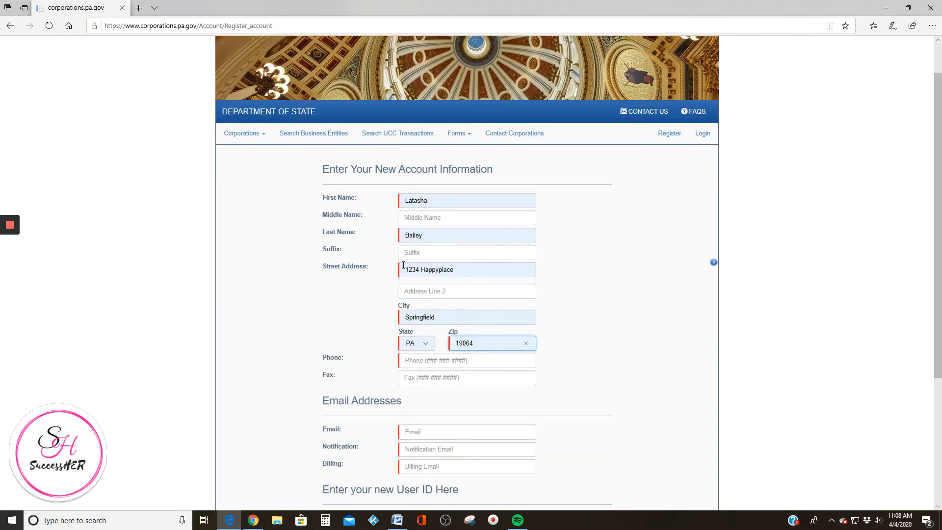
pyautogui.scroll(-2, 422, 187)
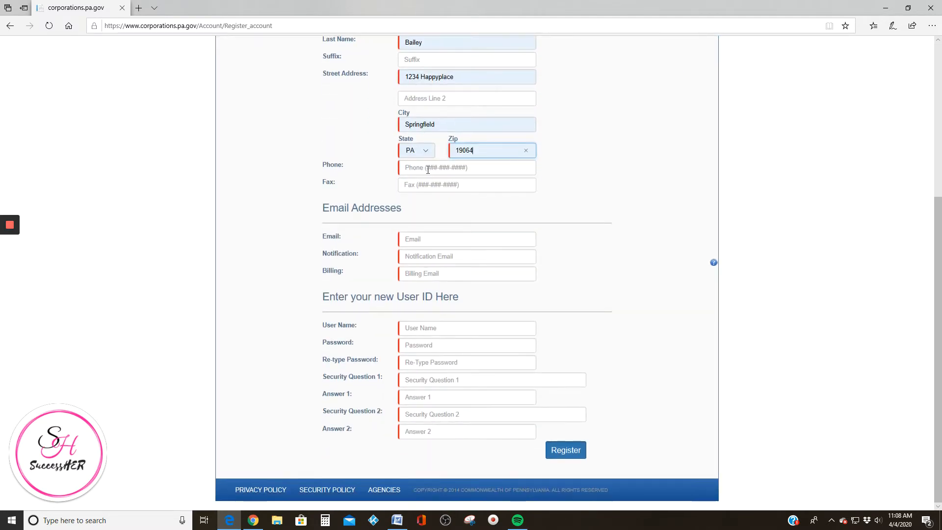
pyautogui.scroll(1, 452, 216)
pyautogui.scroll(-1, 417, 231)
pyautogui.scroll(3, 387, 183)
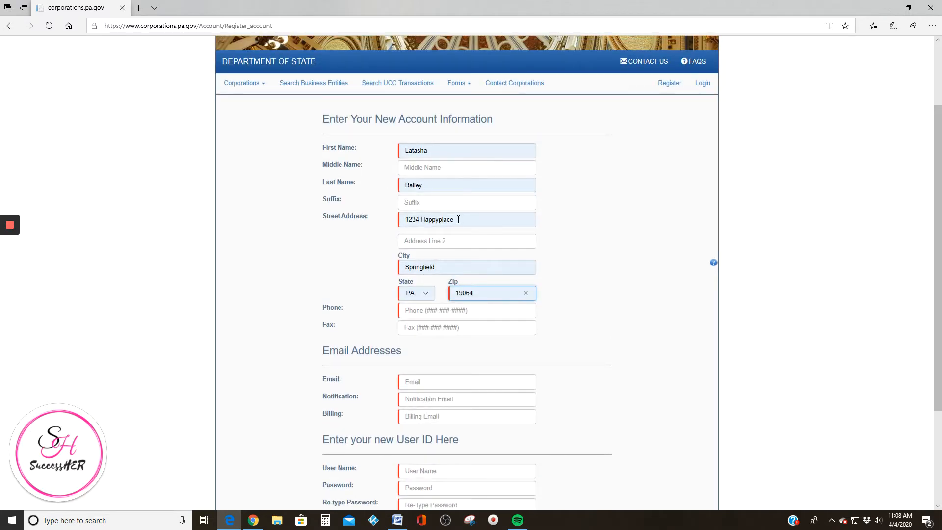
pyautogui.scroll(-2, 464, 225)
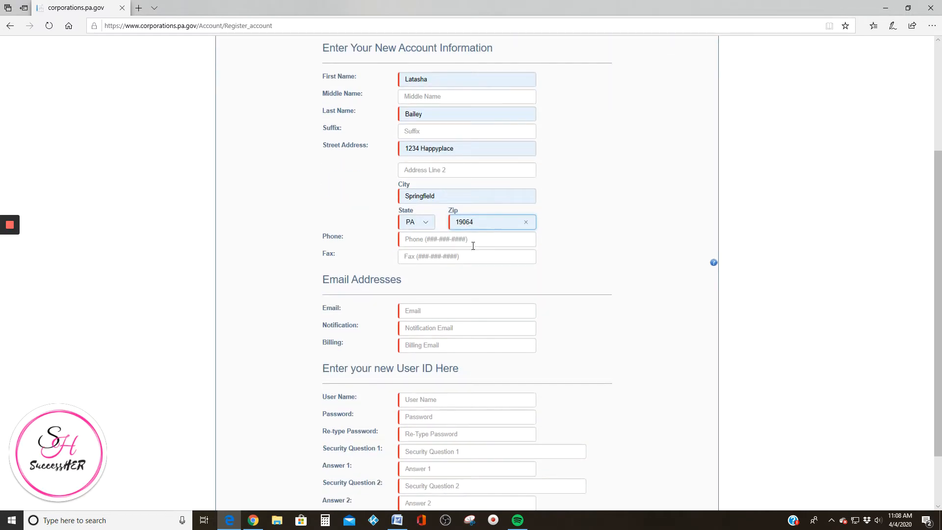
pyautogui.scroll(-1, 472, 246)
# Enter the account's email address in the Email, Notification and Billing email fields
pyautogui.click(420, 239)
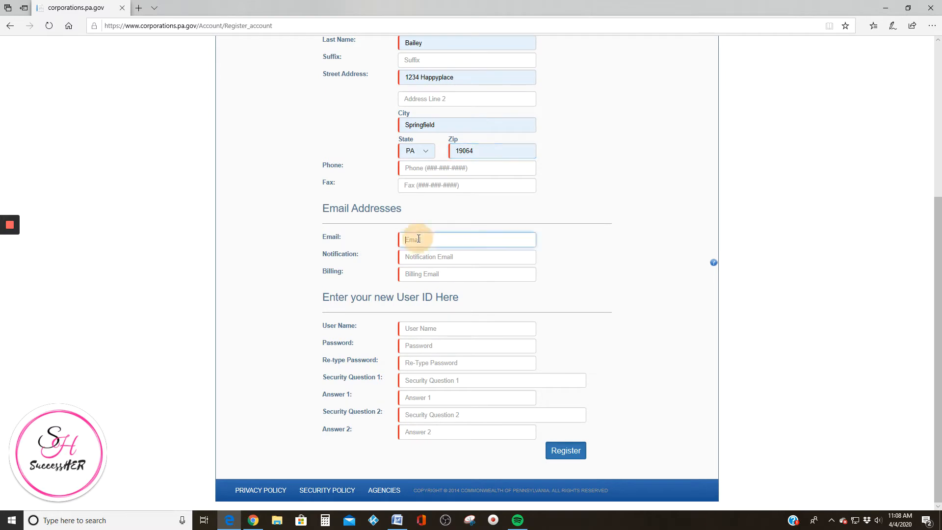
pyautogui.press('Left')
pyautogui.write('o')
pyautogui.press('Tab')
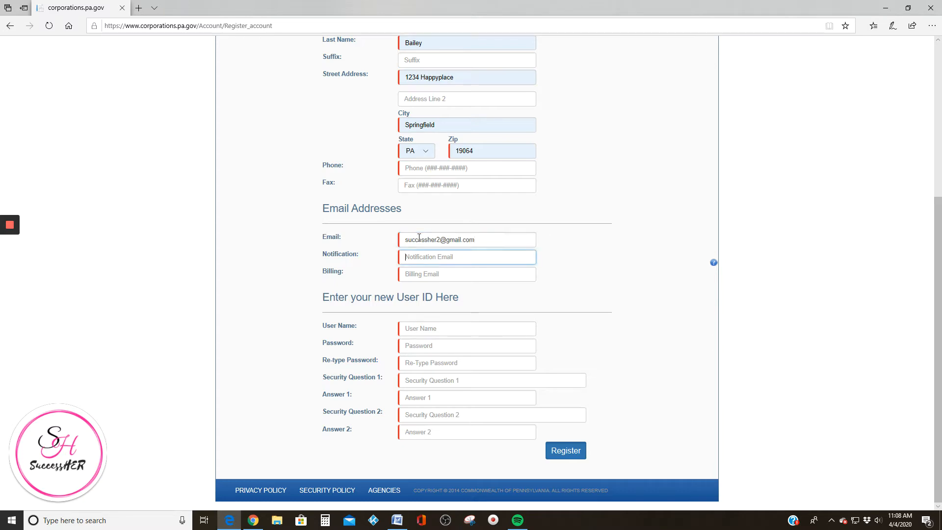
pyautogui.press('Tab')
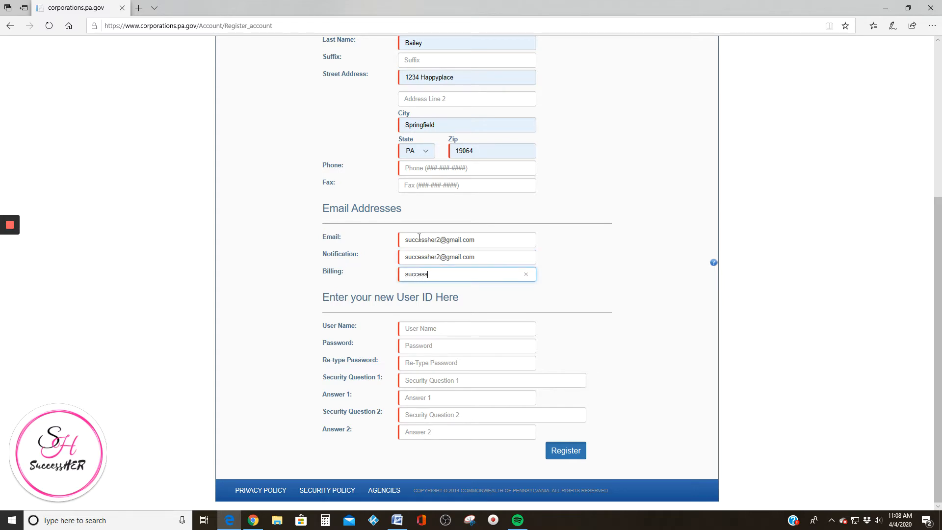
# Fill in the applicant's phone number
pyautogui.scroll(5, 419, 238)
pyautogui.scroll(-1, 450, 168)
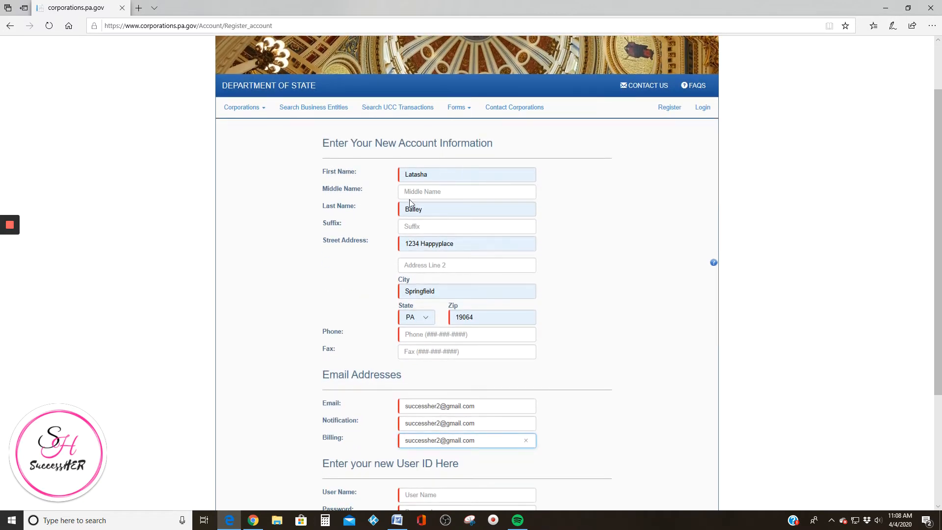
pyautogui.scroll(-3, 409, 199)
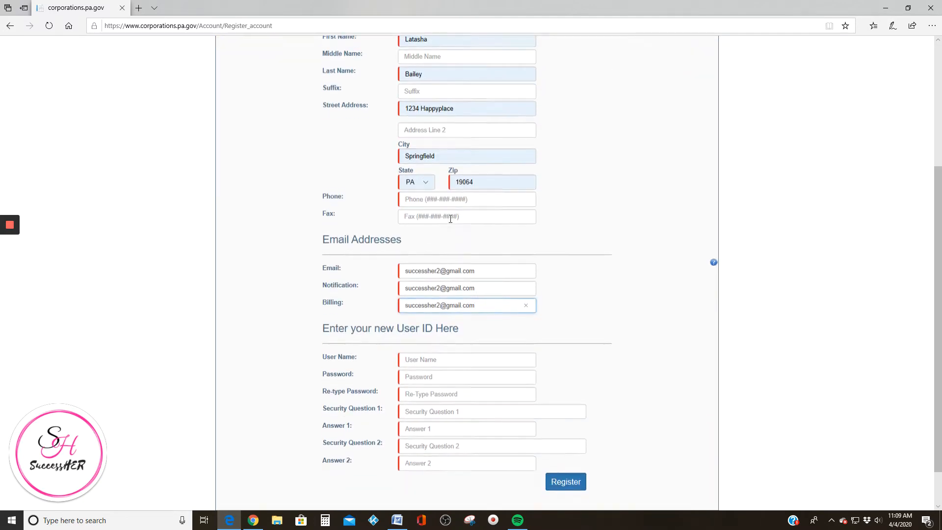
pyautogui.click(399, 192)
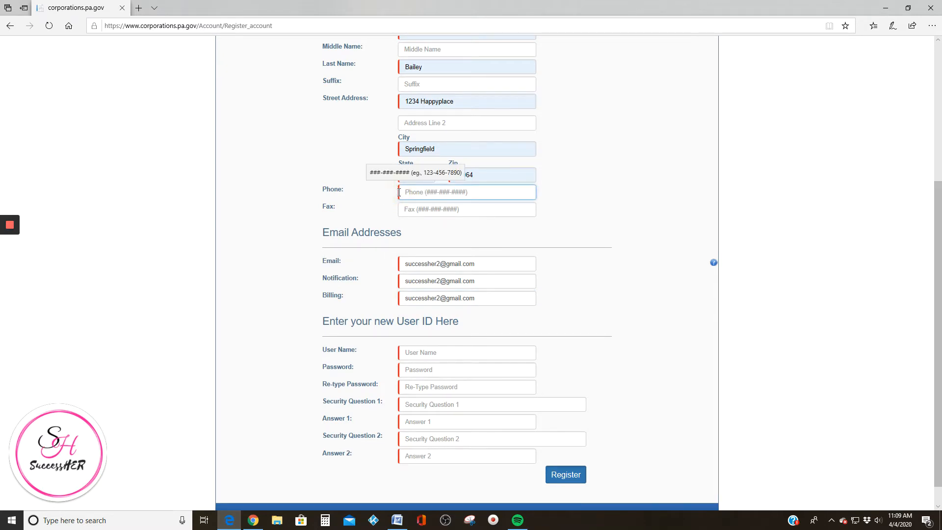
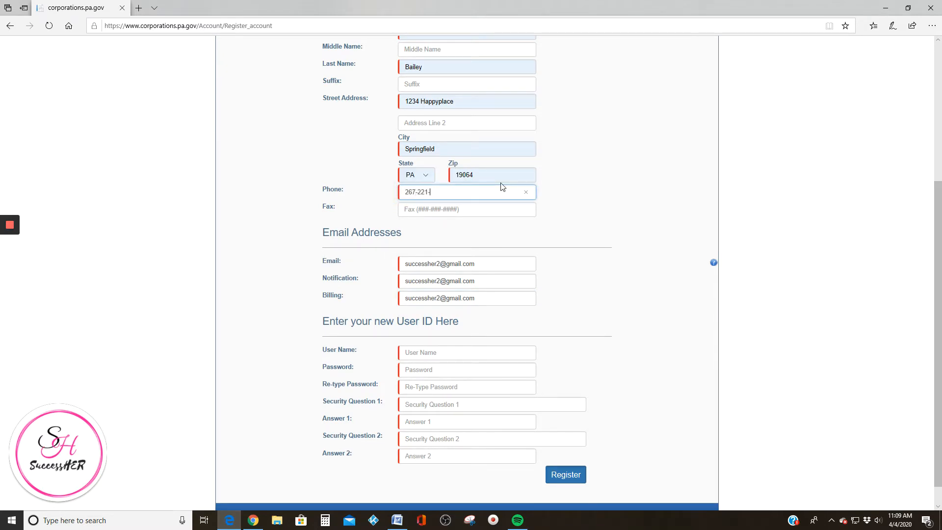
pyautogui.scroll(-1, 432, 197)
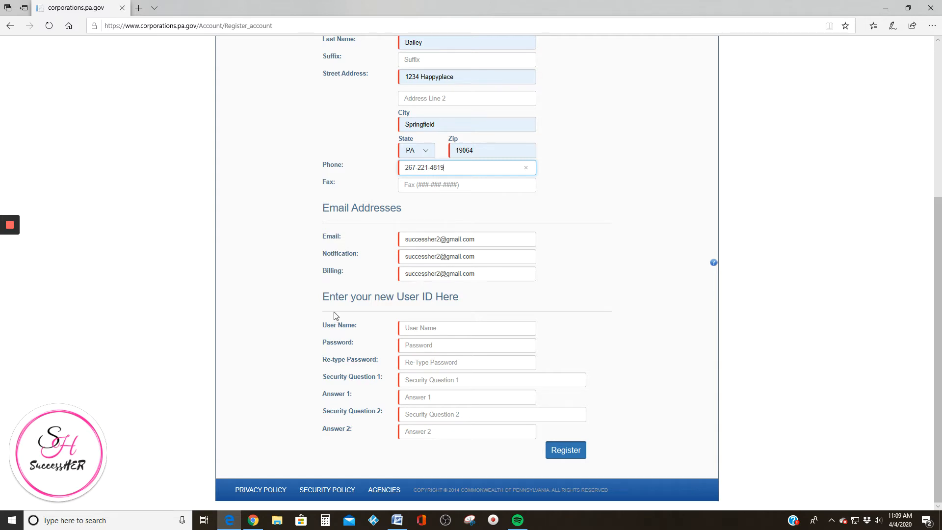
# Choose the account user name, then enter and confirm the password
pyautogui.click(424, 326)
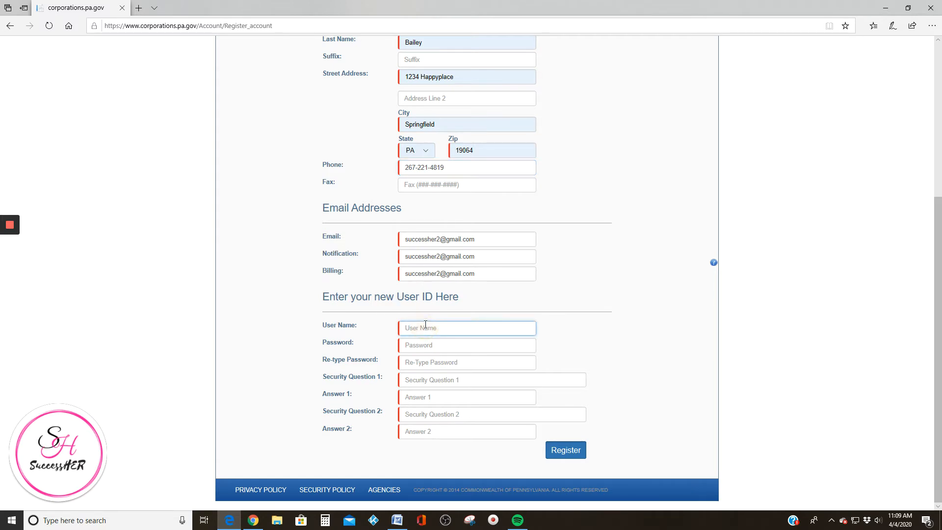
pyautogui.write('Successher2')
pyautogui.press('Tab')
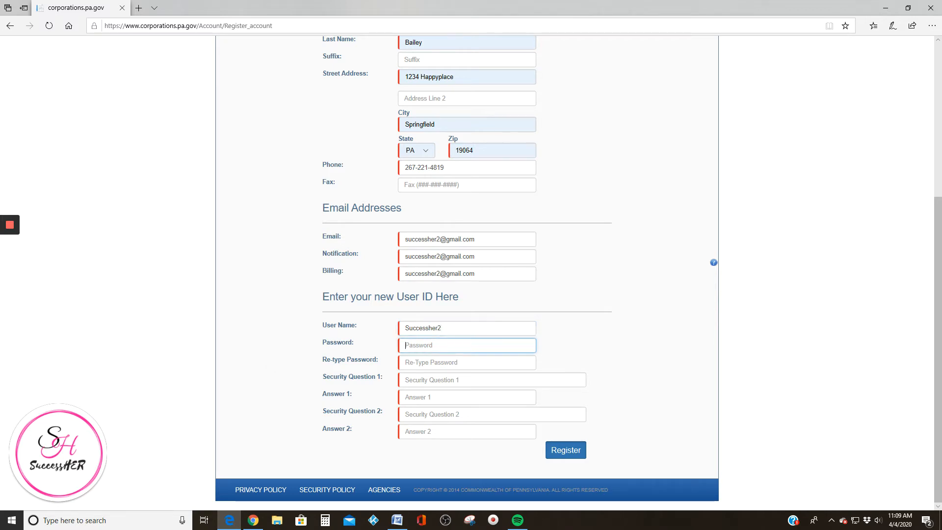
pyautogui.moveTo(10, 226)
pyautogui.write('S••••••')
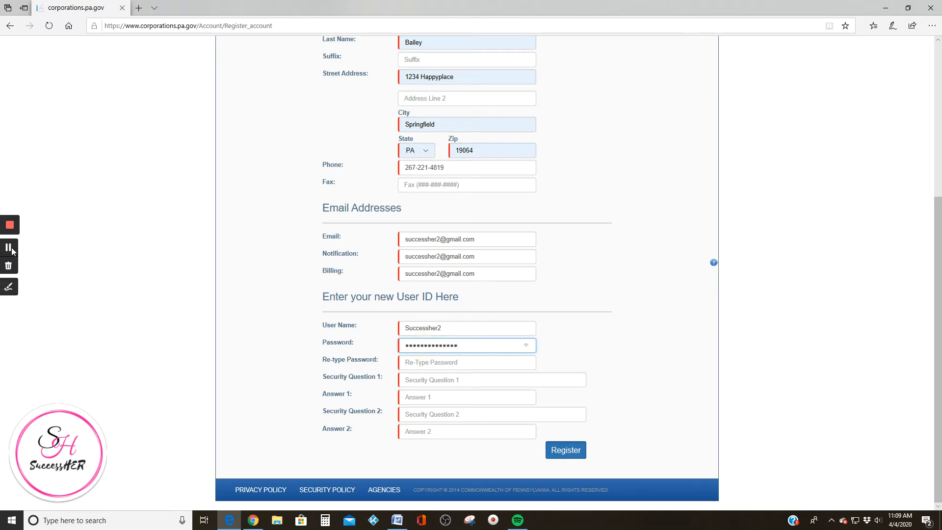
pyautogui.hotkey('ctrl', 'a')
pyautogui.press('BackSpace')
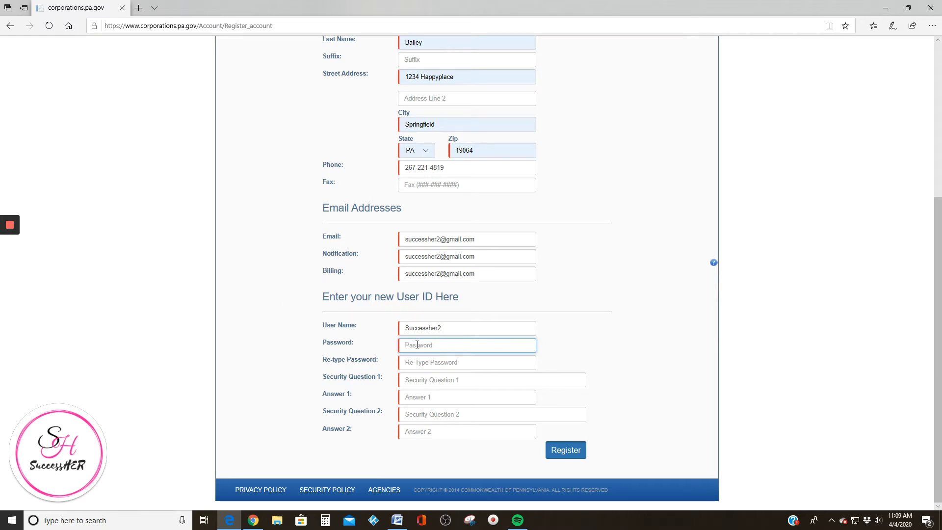
pyautogui.click(414, 345)
pyautogui.write('••••••')
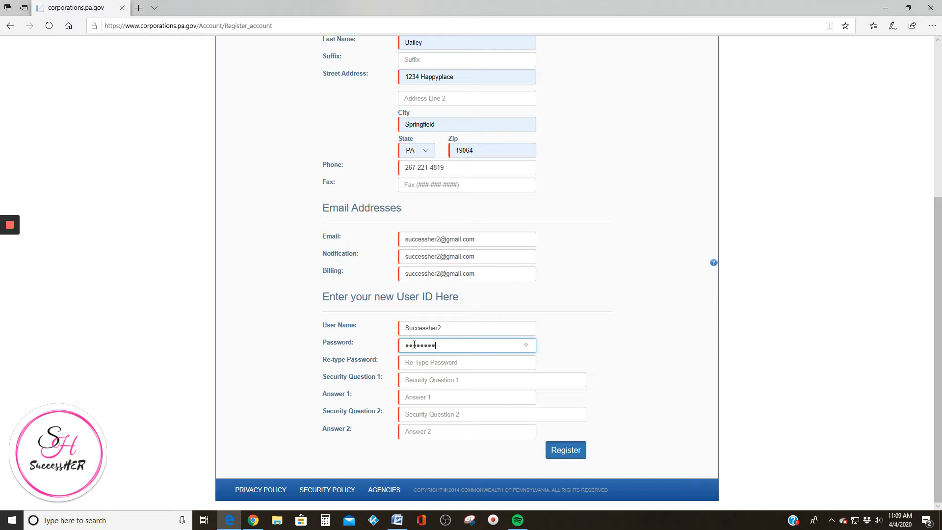
pyautogui.write('••')
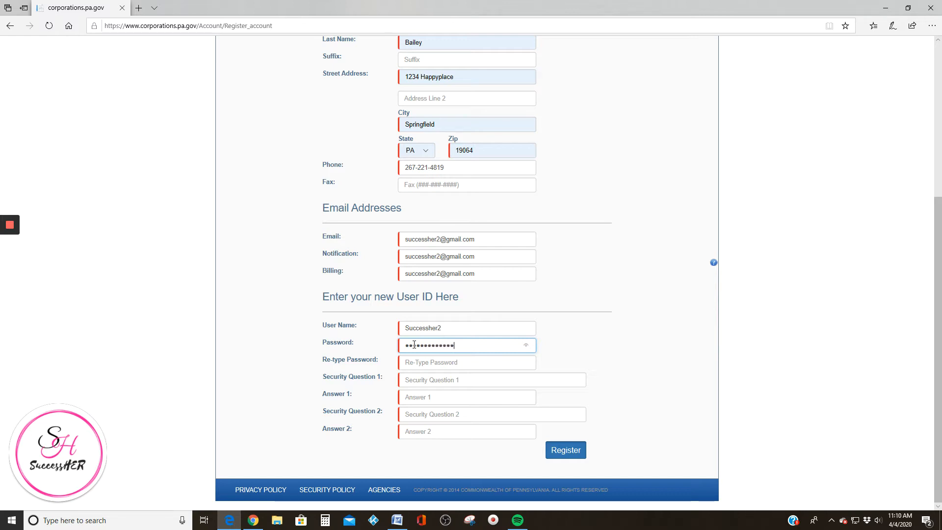
pyautogui.click(430, 362)
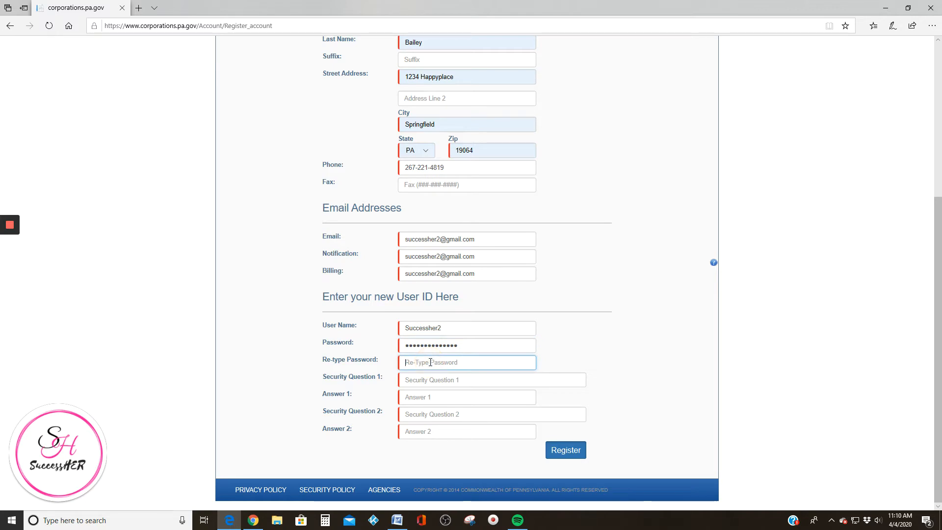
pyautogui.write('•••••••••')
# Add two security questions, favorite color and favorite food, each with its answer
pyautogui.click(441, 381)
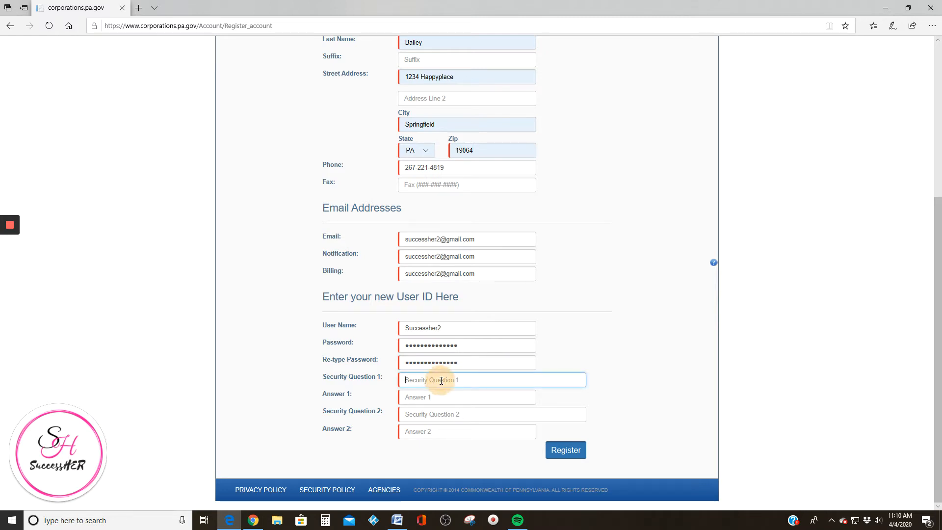
pyautogui.click(442, 380)
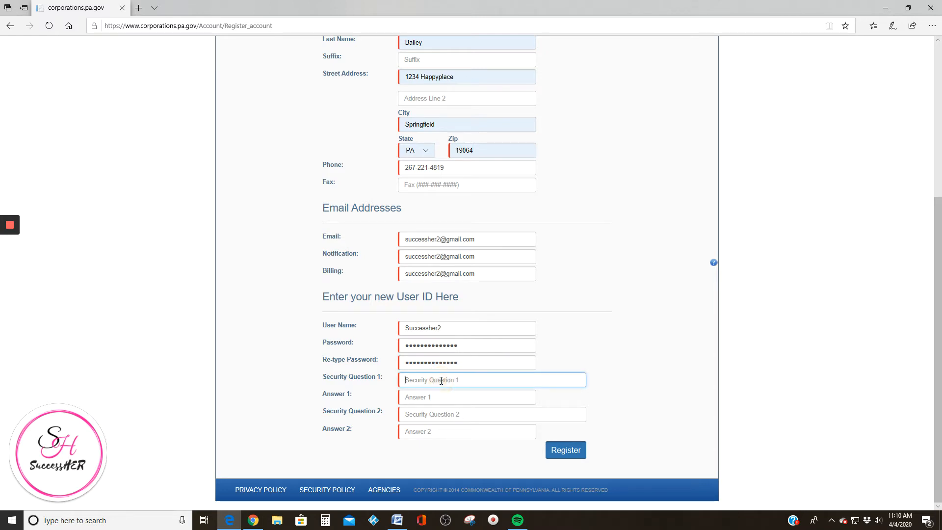
pyautogui.write('Whats your ')
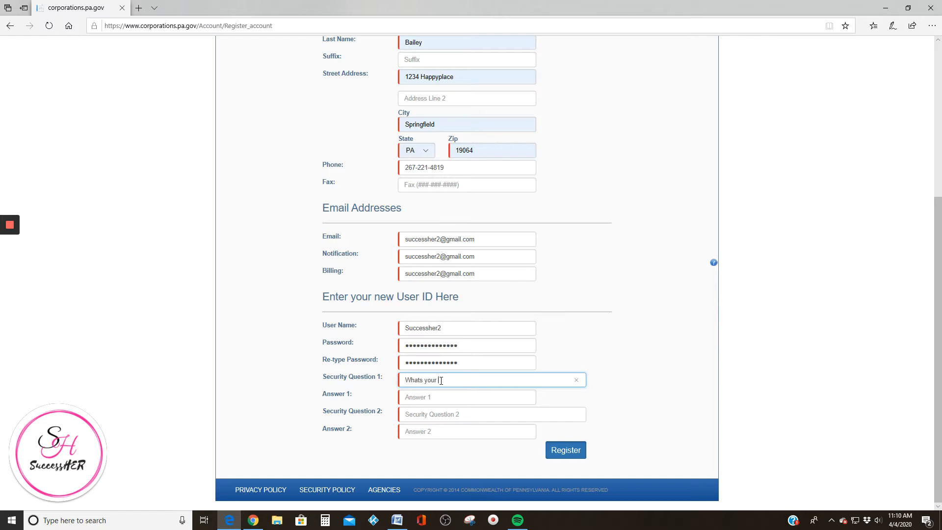
pyautogui.write('favorite color')
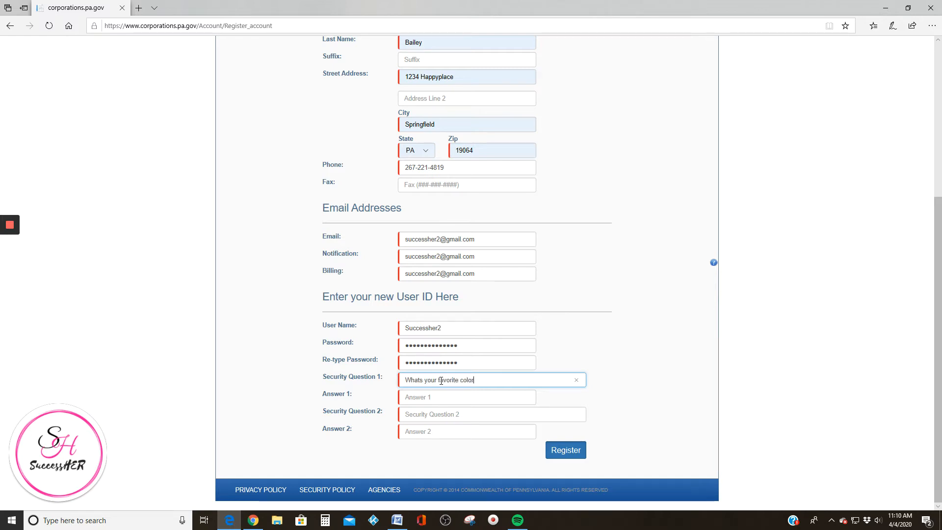
pyautogui.click(432, 396)
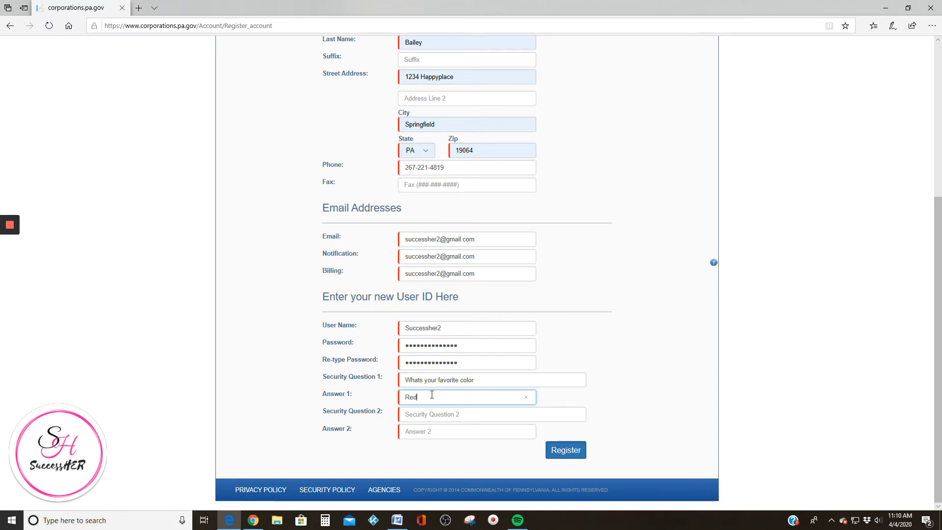
pyautogui.click(440, 413)
pyautogui.write('WS')
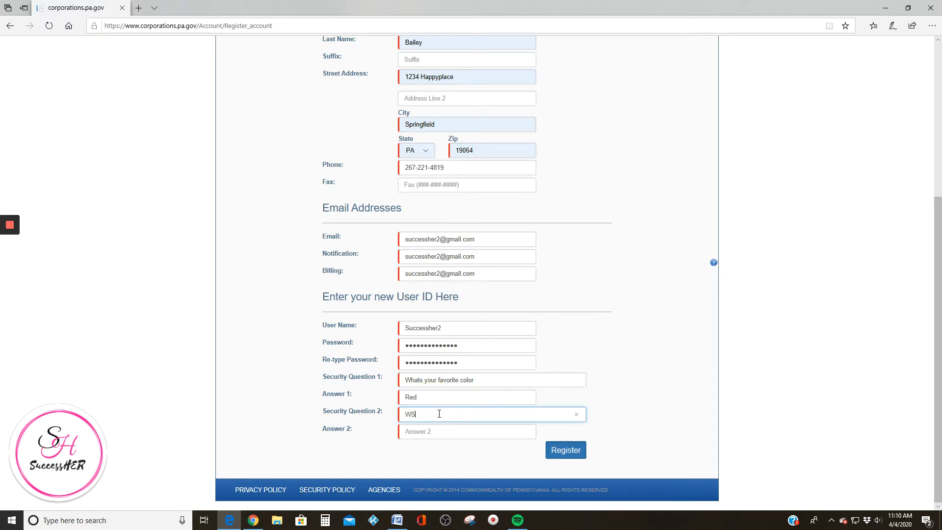
pyautogui.press('BackSpace')
pyautogui.write('hats yo9u')
pyautogui.write(' food')
pyautogui.press('Tab')
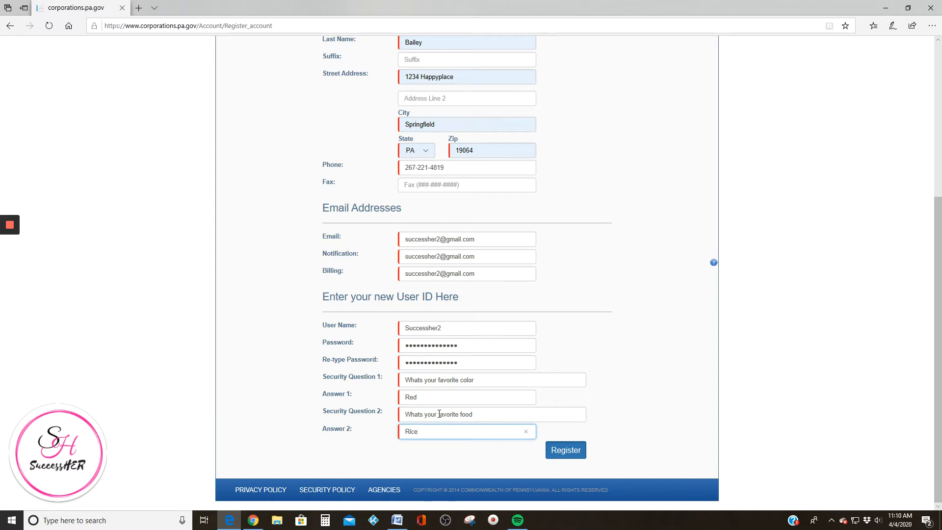
# Submit the registration and acknowledge the 'User Information is saved' alert
pyautogui.click(566, 449)
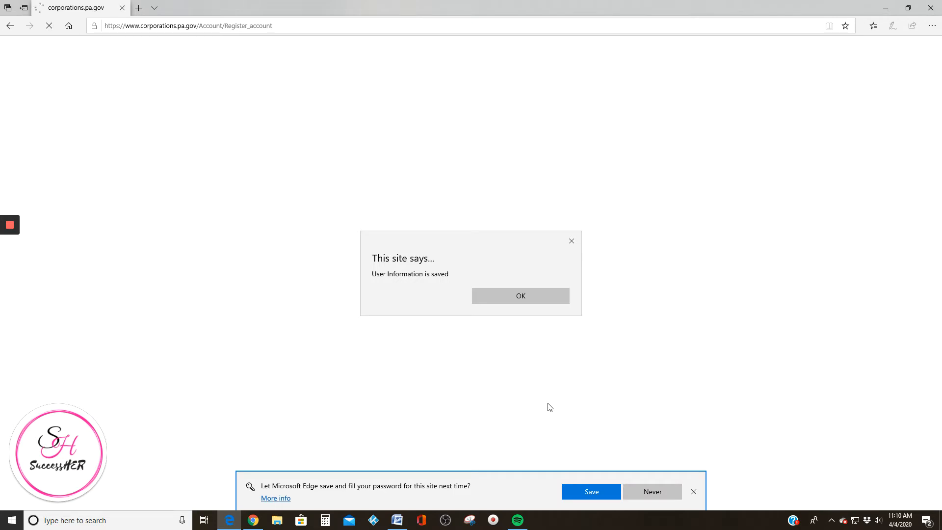
pyautogui.click(515, 296)
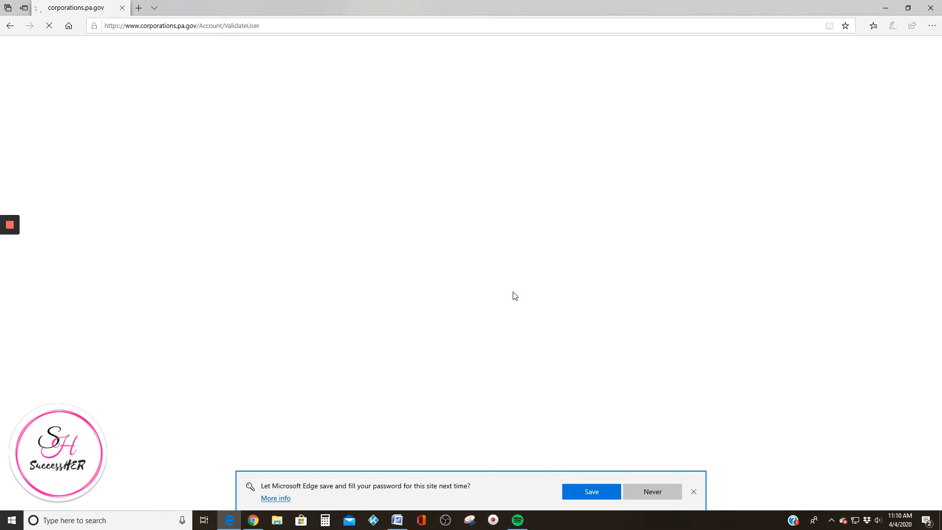
pyautogui.click(363, 297)
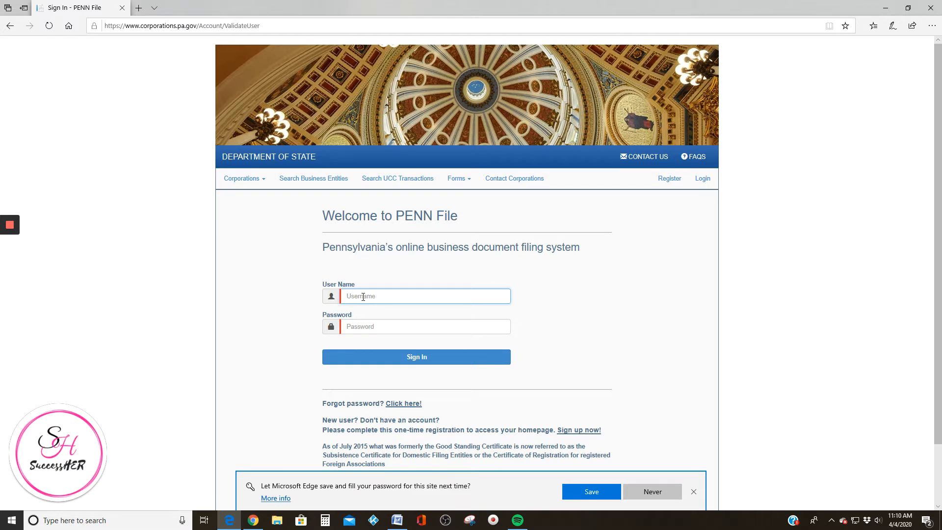
# Let Edge save the password, then enter the new account's user name and password to sign in
pyautogui.click(593, 491)
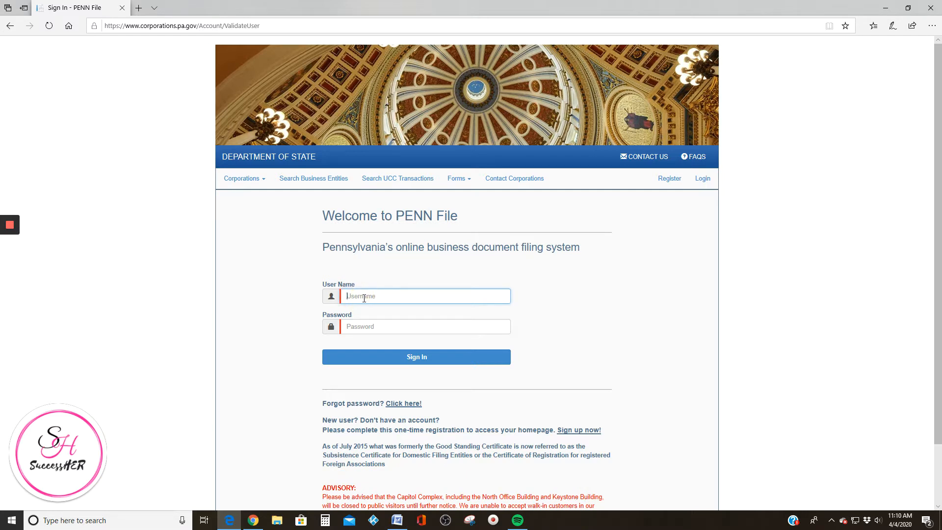
pyautogui.write('Successher2')
pyautogui.press('Tab')
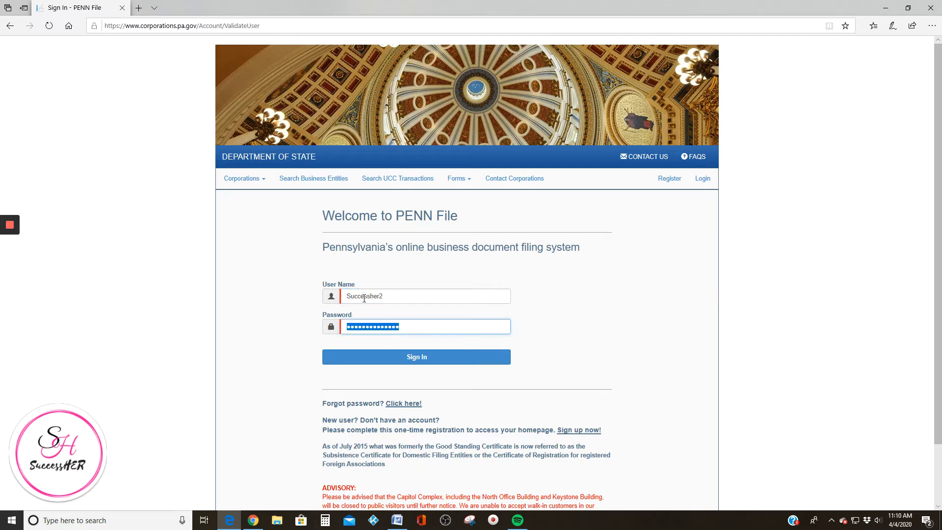
# Sign in and start the Certificate of Organization under Domestic Limited Liability Company filings
pyautogui.click(417, 357)
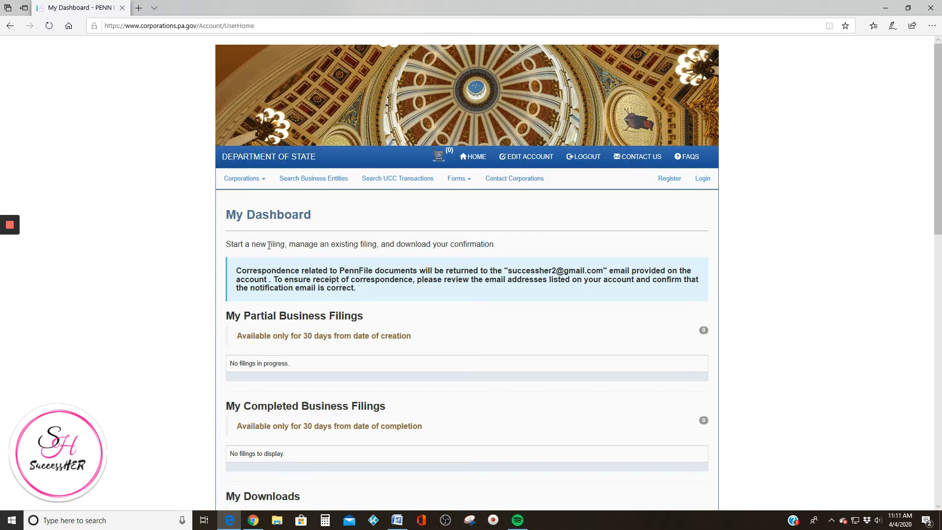
pyautogui.scroll(-8, 301, 260)
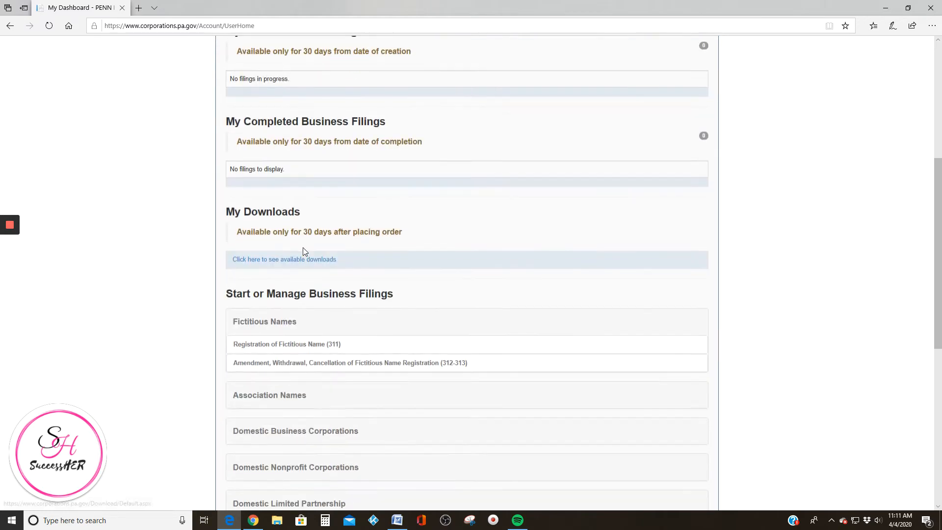
pyautogui.scroll(-5, 300, 241)
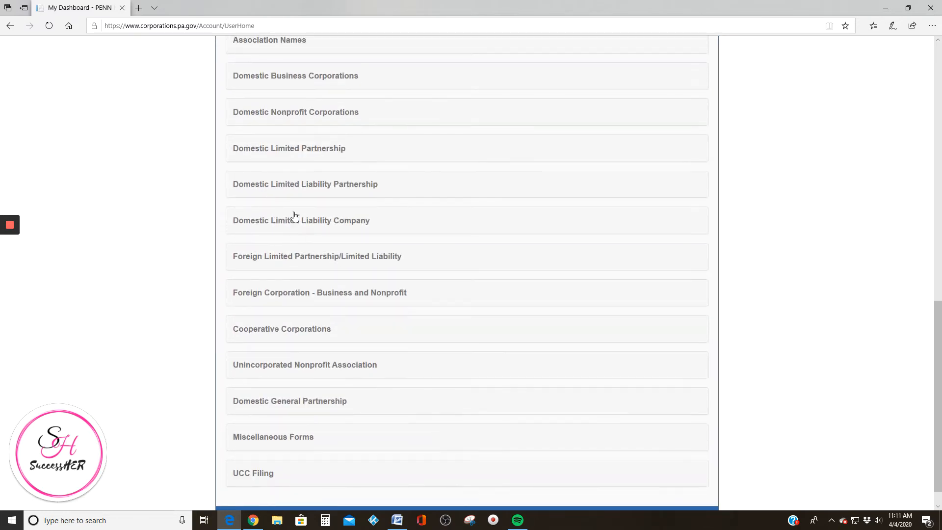
pyautogui.scroll(-1, 304, 208)
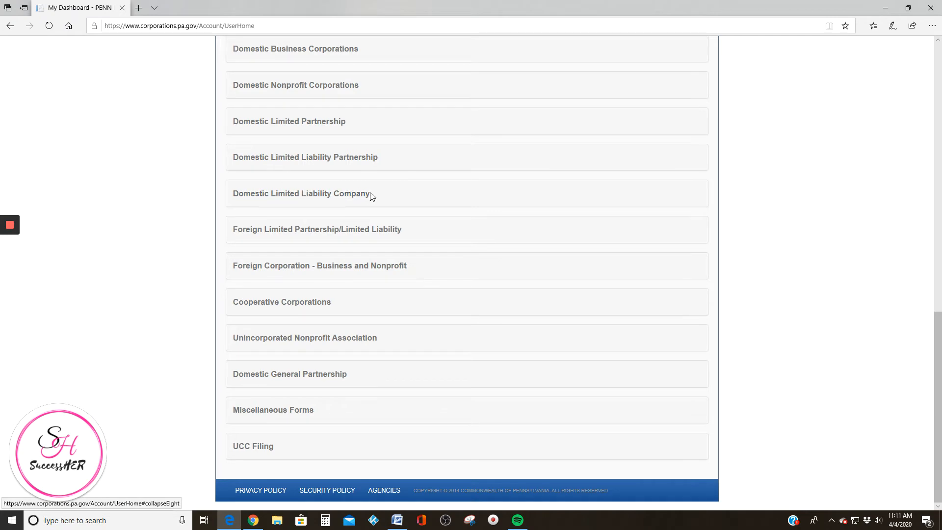
pyautogui.click(302, 194)
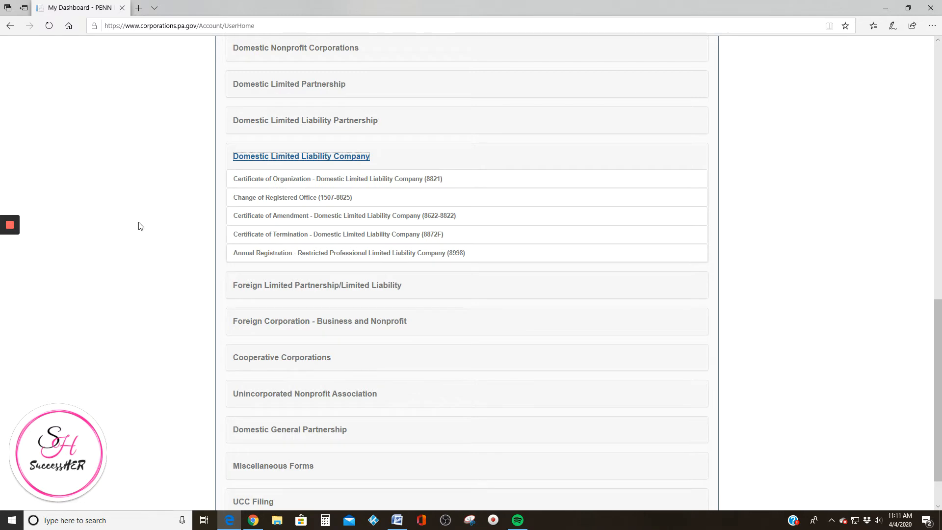
pyautogui.click(301, 178)
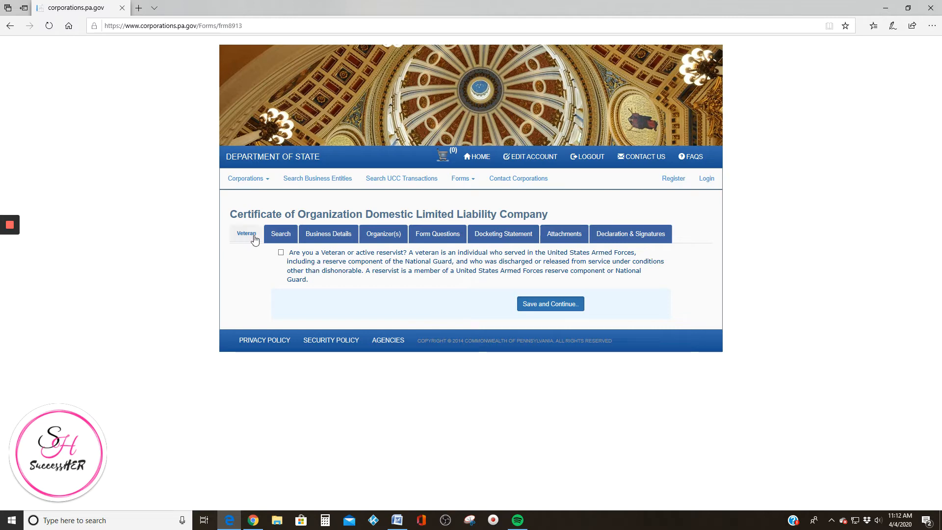
# Save the Veteran question and continue to the name Search step
pyautogui.click(540, 304)
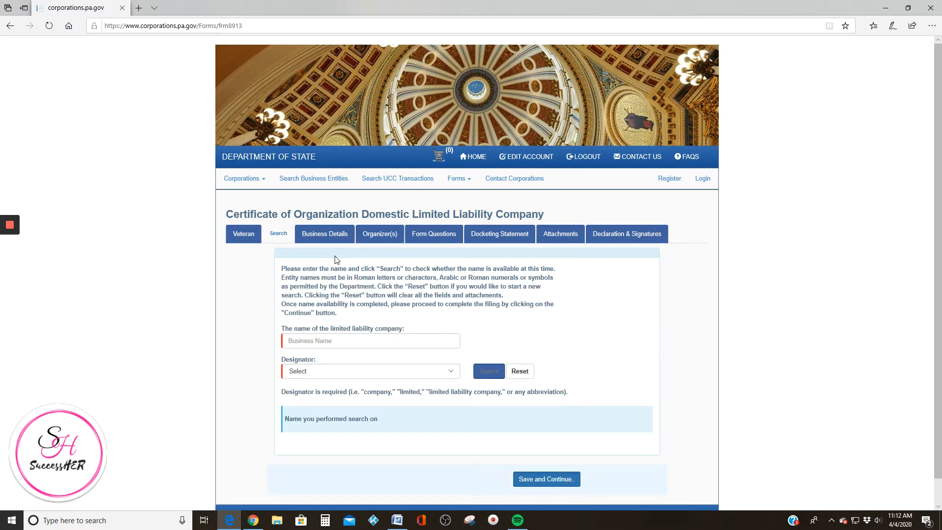
# Search 'Successher Happyday' with the LLC designator, confirm availability, and continue
pyautogui.scroll(-1, 325, 313)
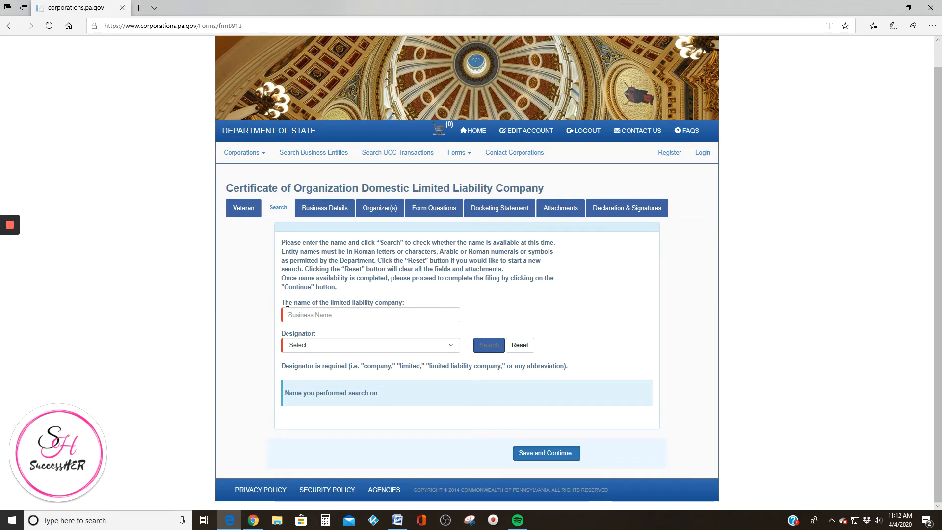
pyautogui.click(366, 315)
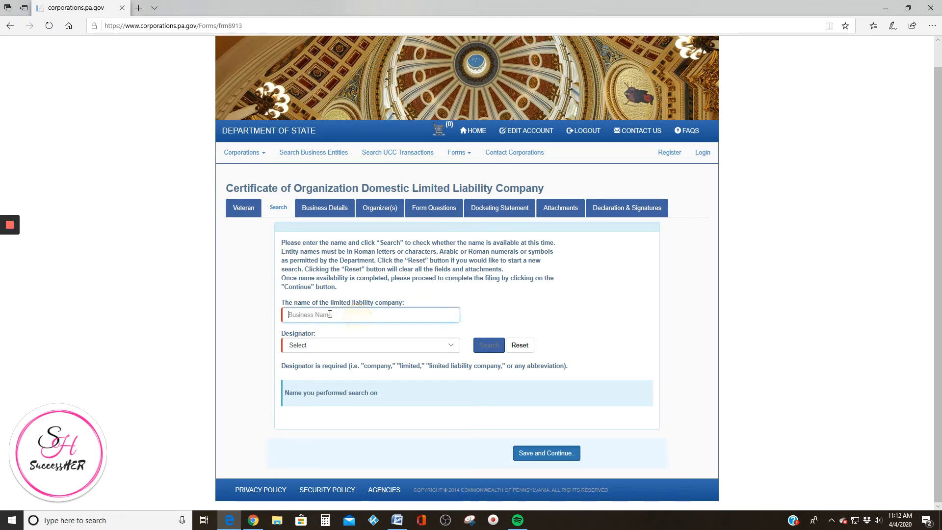
pyautogui.write('Successher')
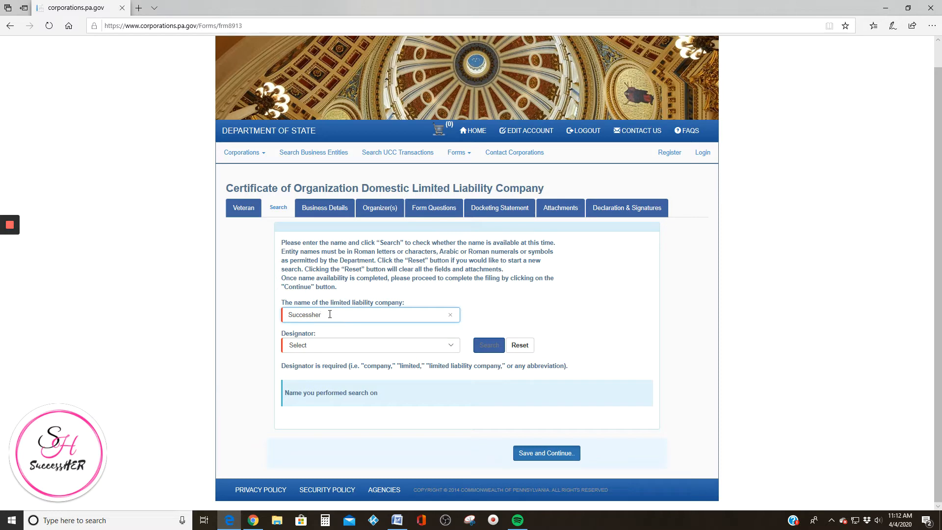
pyautogui.write(' Happyday')
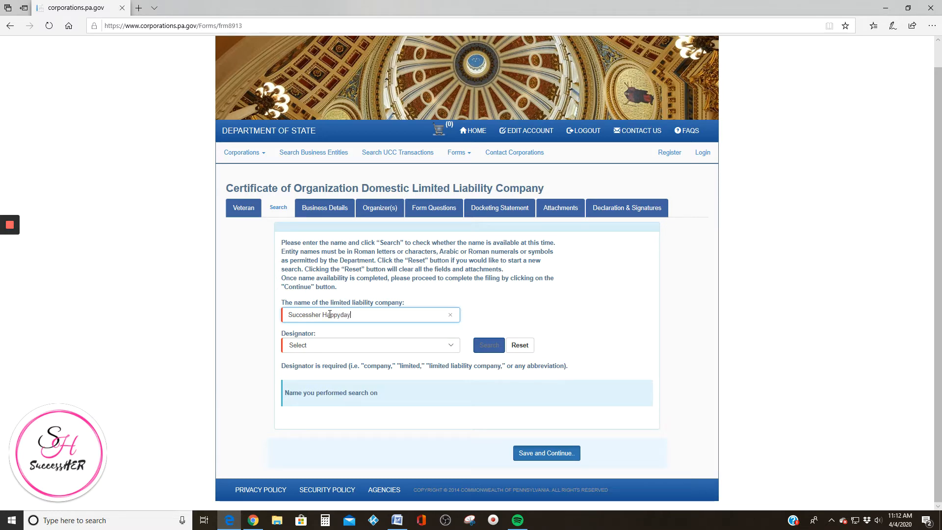
pyautogui.click(318, 344)
pyautogui.click(372, 315)
pyautogui.press('BackSpace')
pyautogui.press('BackSpace')
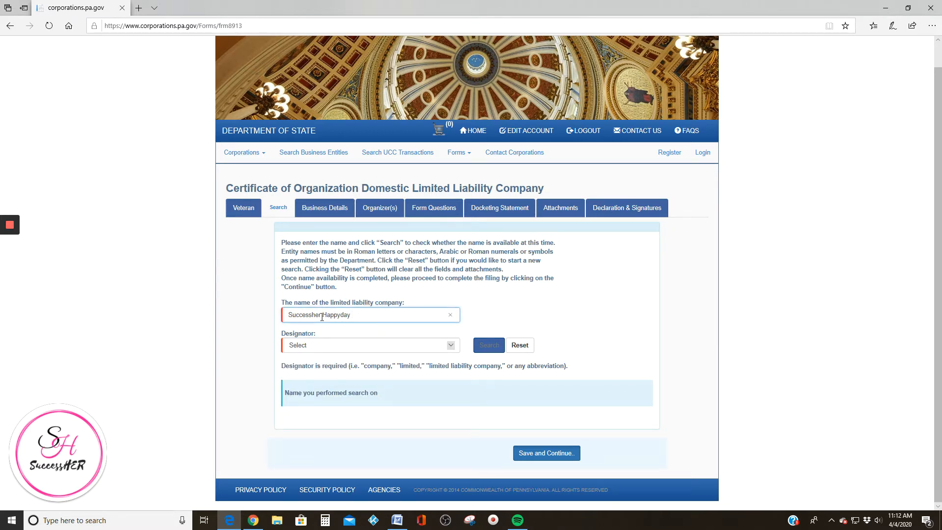
pyautogui.click(318, 345)
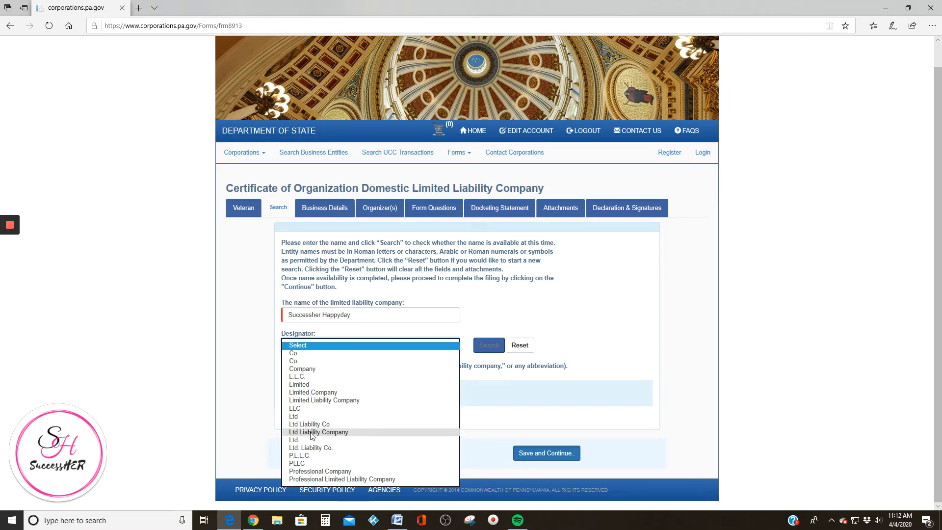
pyautogui.click(297, 409)
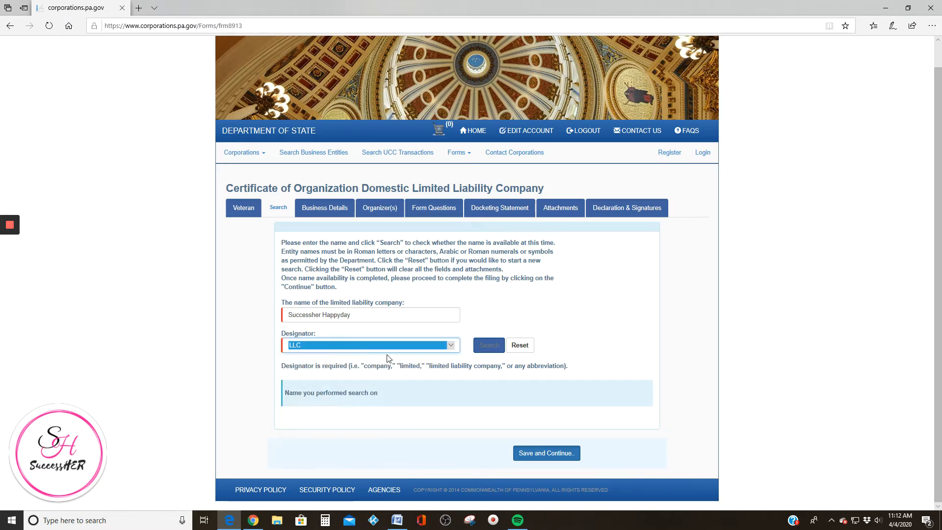
pyautogui.click(491, 348)
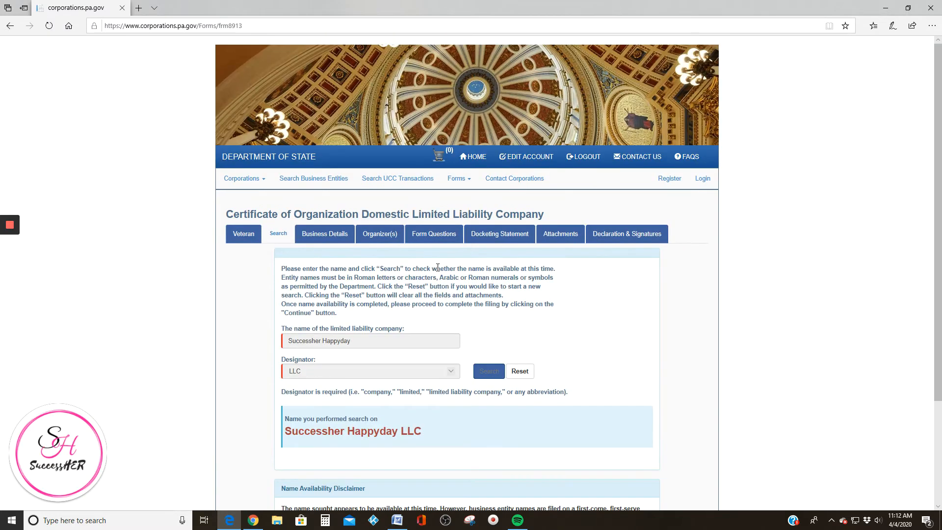
pyautogui.scroll(-3, 339, 342)
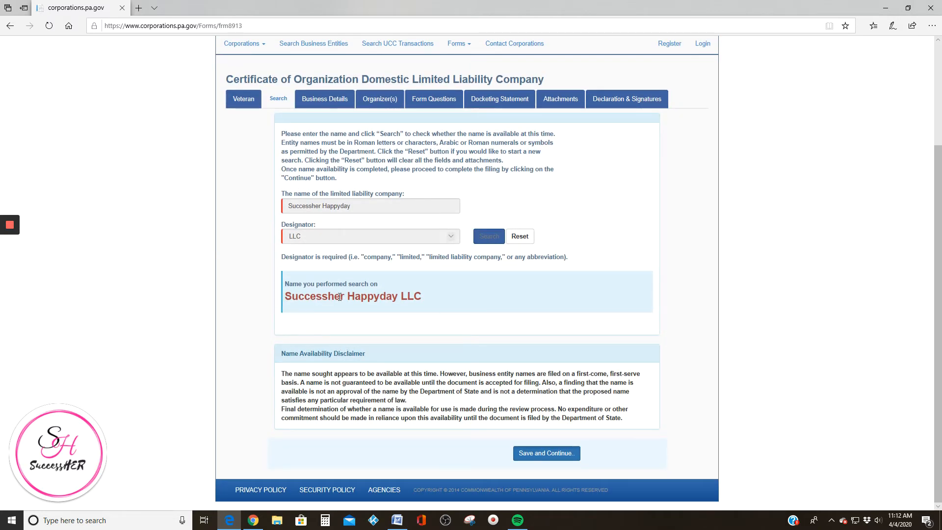
pyautogui.click(549, 457)
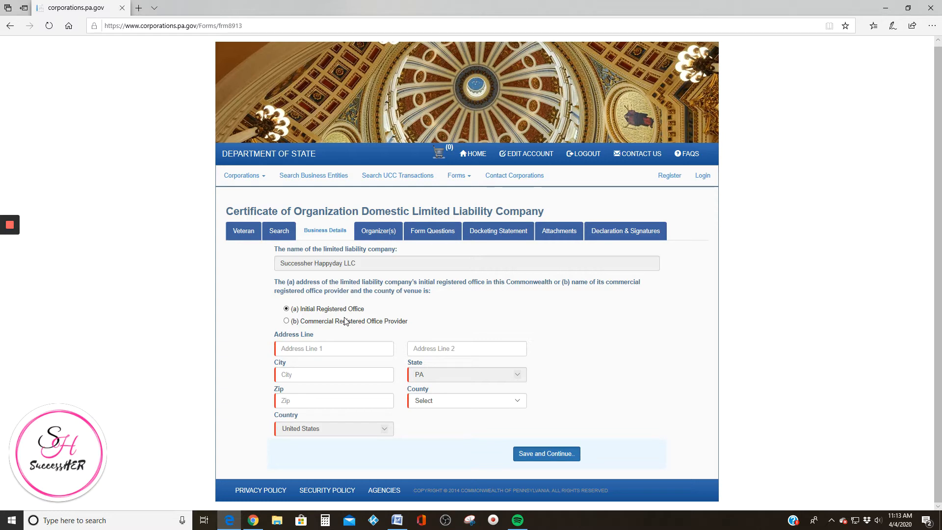
# Autofill the registered office address, set the county to Delaware, and save the business details
pyautogui.click(307, 349)
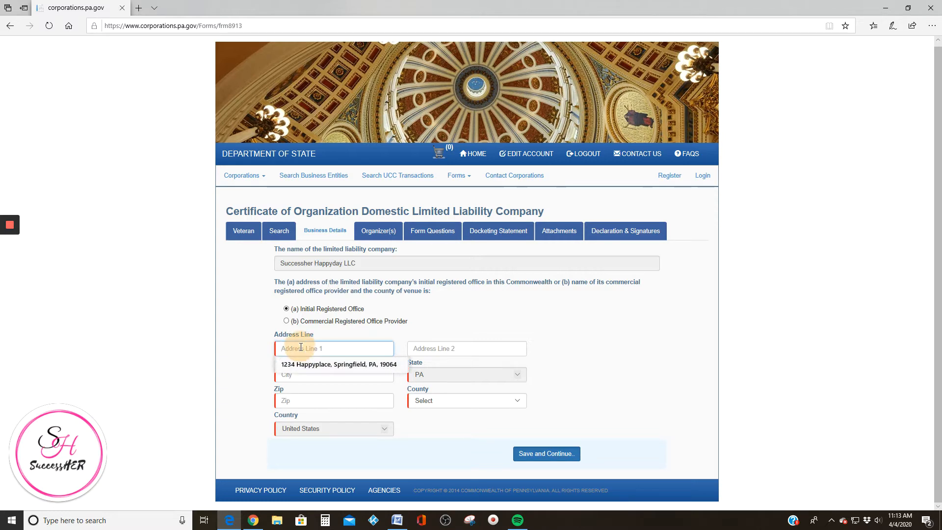
pyautogui.click(315, 363)
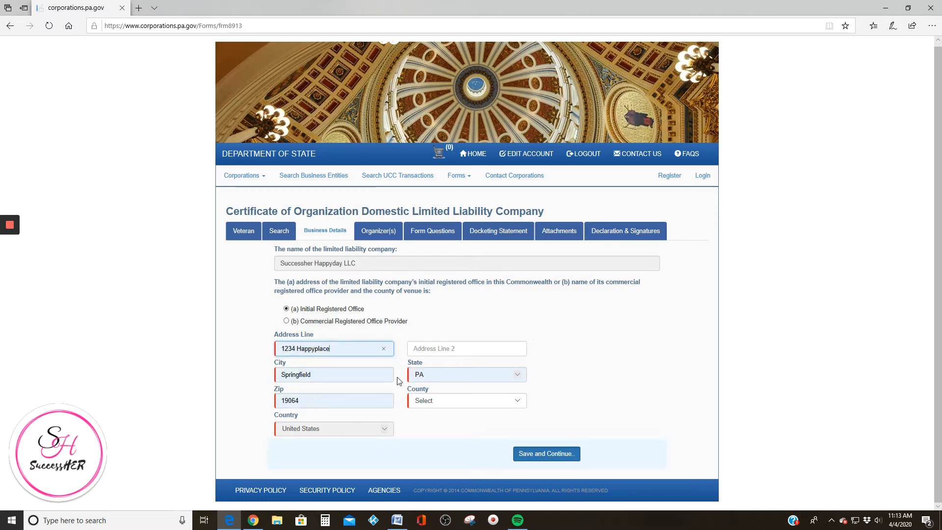
pyautogui.click(545, 454)
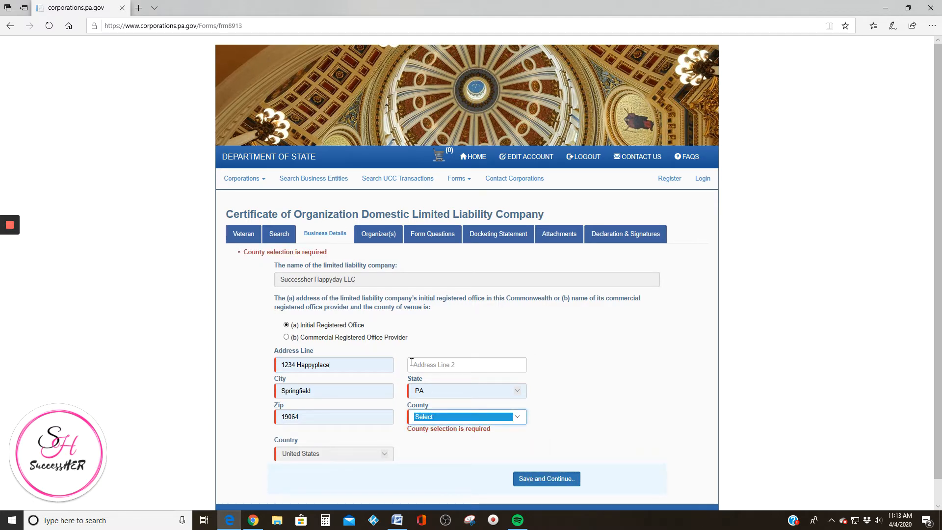
pyautogui.click(431, 419)
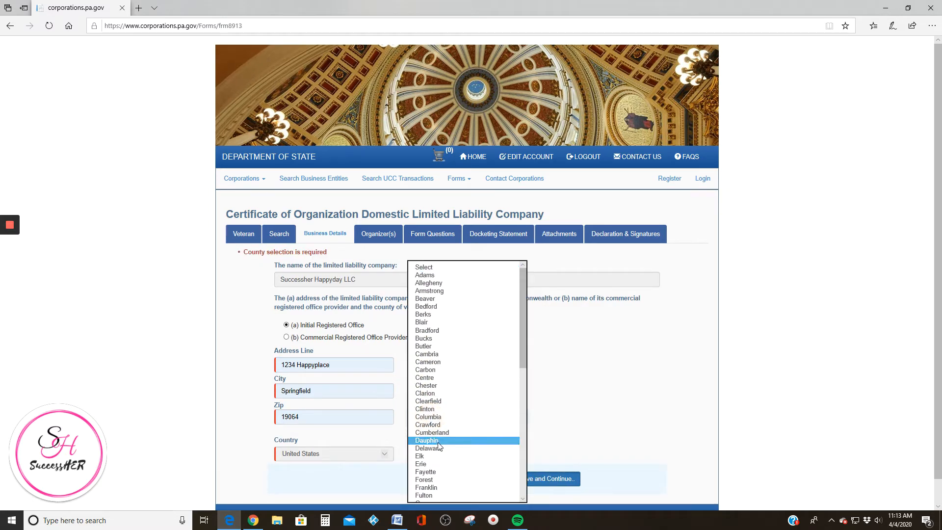
pyautogui.click(432, 446)
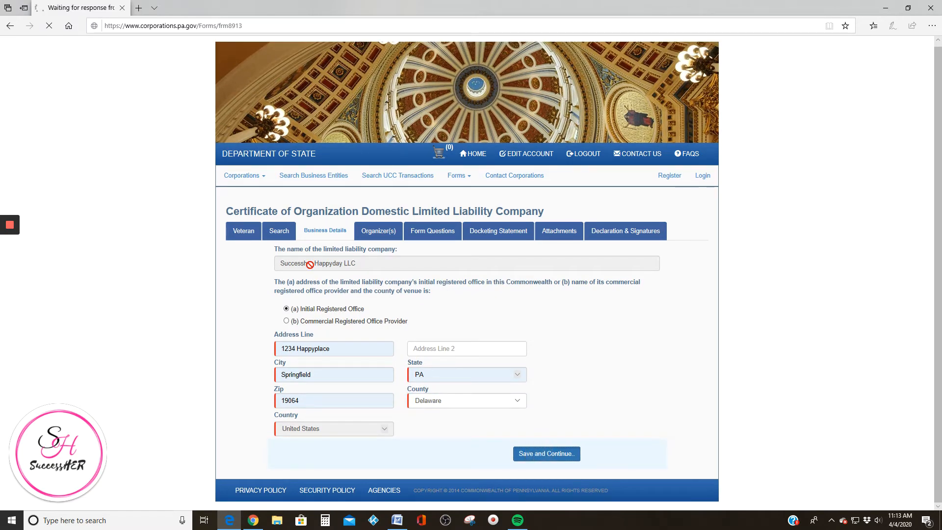
# Add an individual organizer, autofilling their name and address from saved details
pyautogui.scroll(-3, 329, 187)
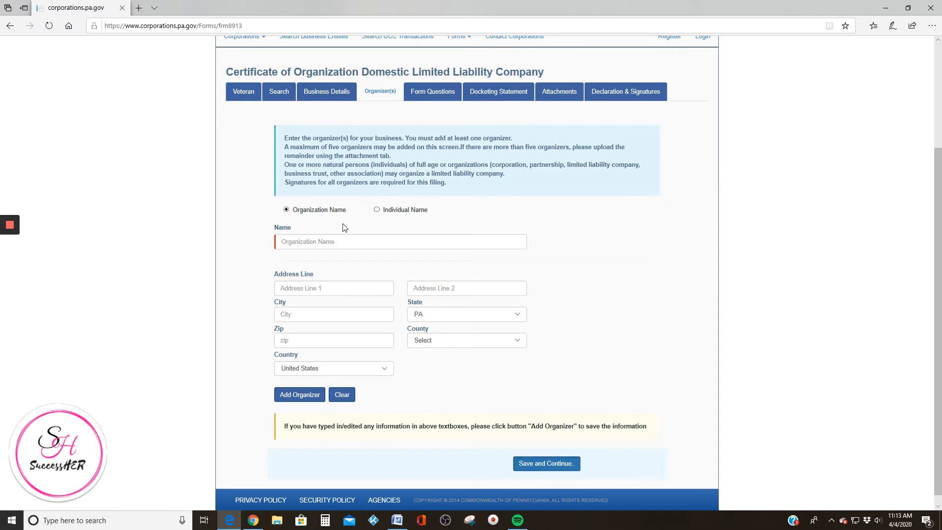
pyautogui.moveTo(273, 214); pyautogui.dragTo(349, 213)
pyautogui.click(377, 211)
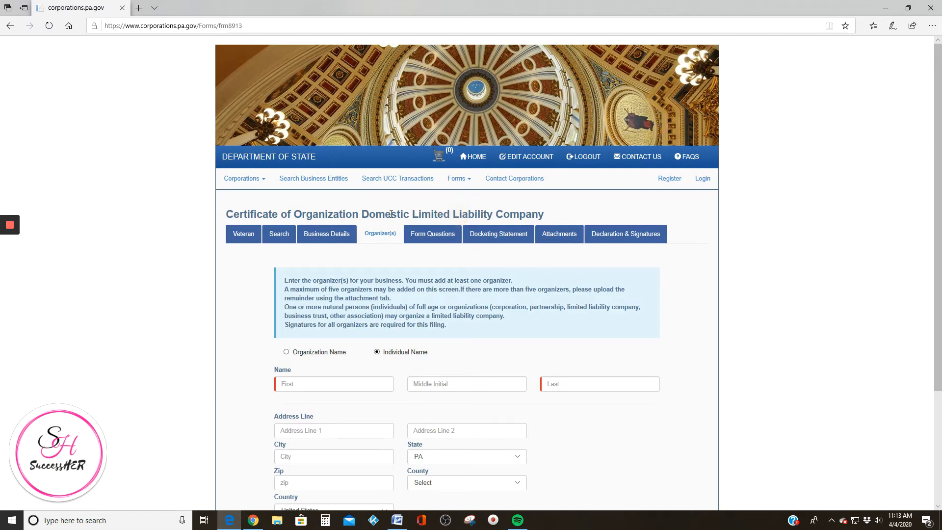
pyautogui.click(321, 232)
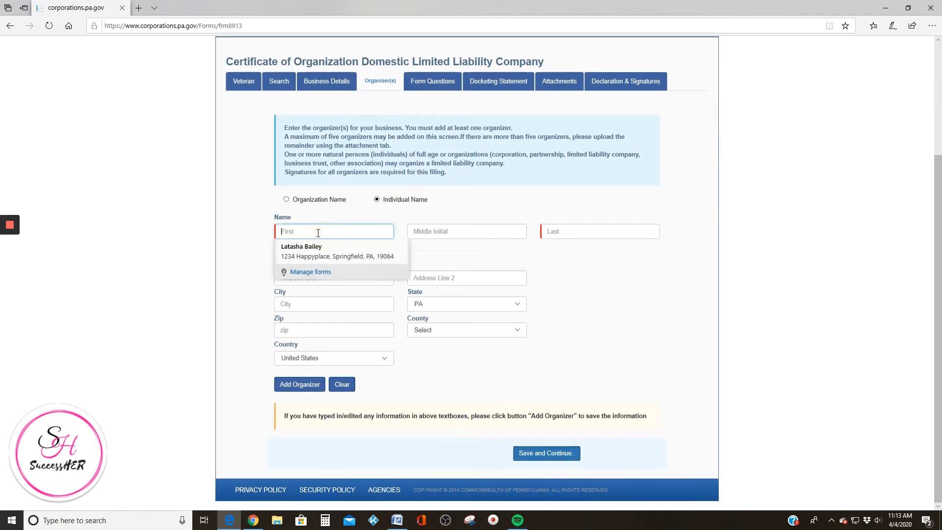
pyautogui.click(332, 248)
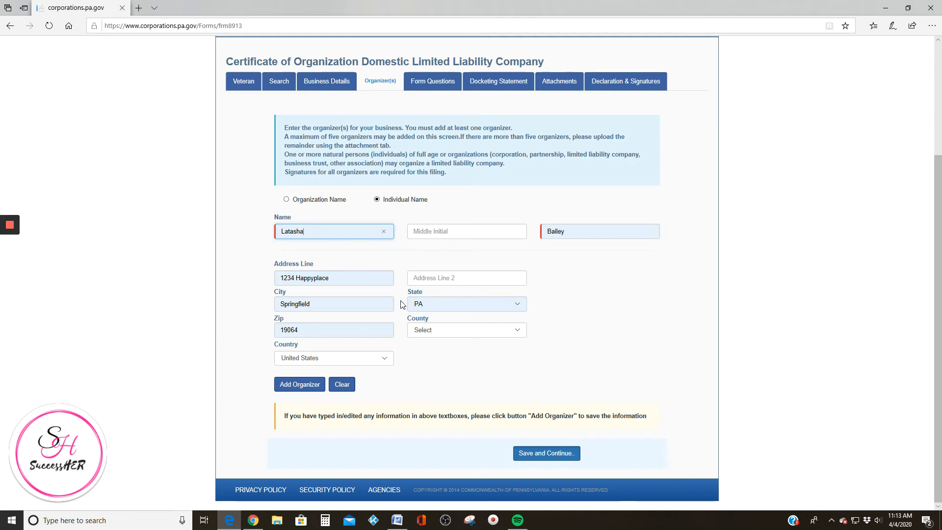
pyautogui.click(301, 387)
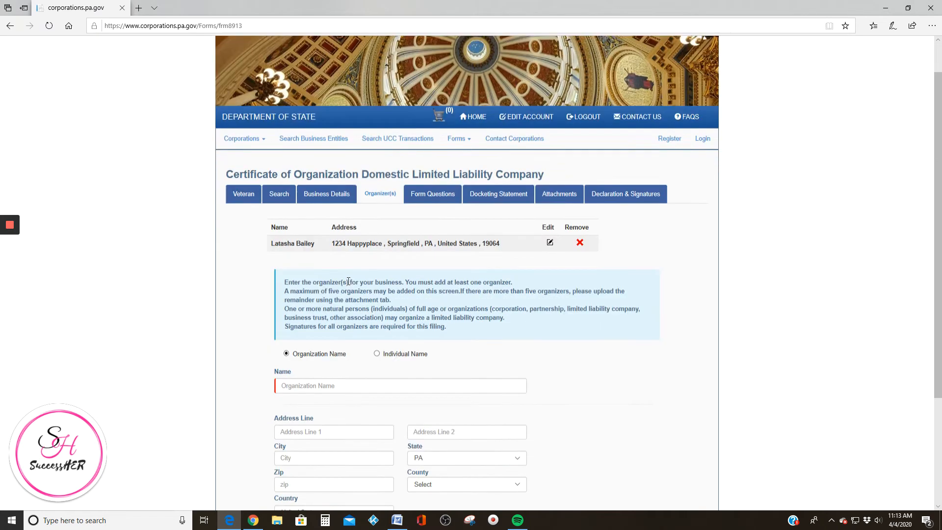
# Save the Organizers step and continue to Form Questions
pyautogui.scroll(-1, 354, 256)
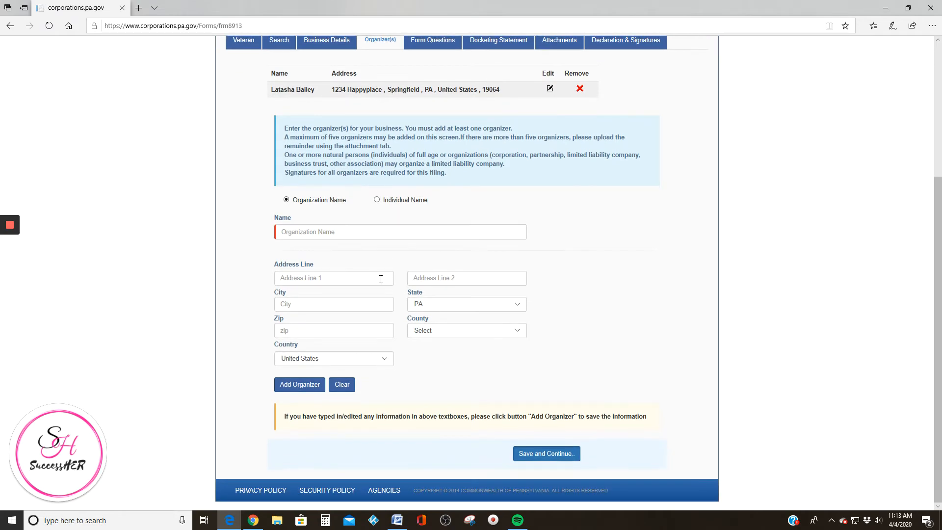
pyautogui.scroll(3, 353, 326)
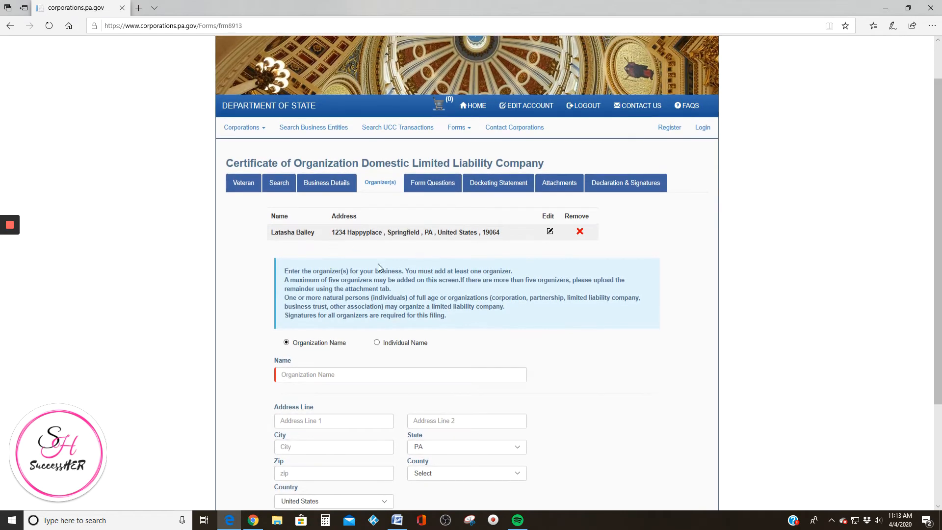
pyautogui.scroll(-1, 464, 414)
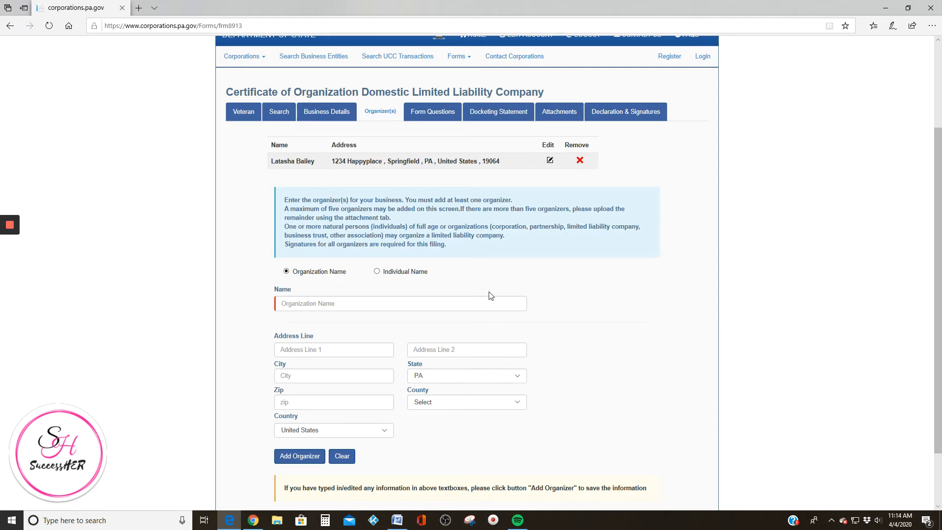
pyautogui.scroll(-2, 488, 294)
pyautogui.click(547, 453)
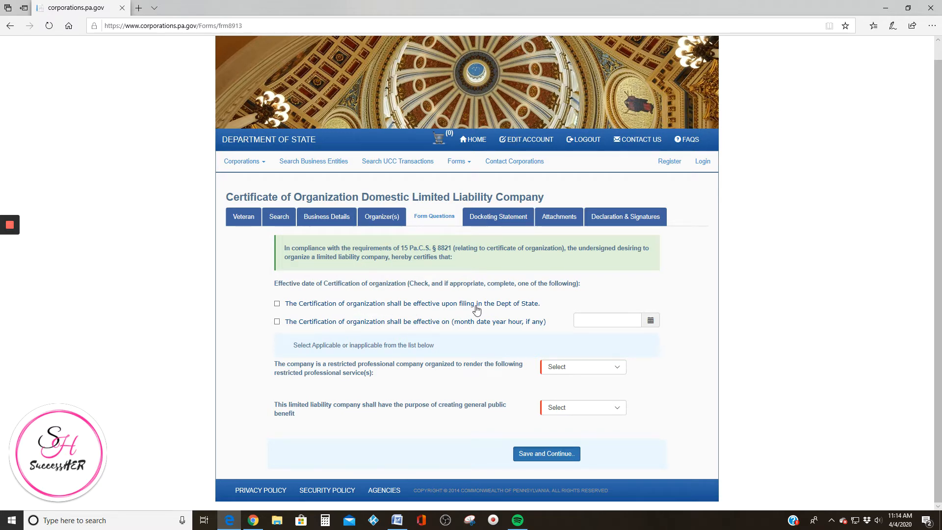
# Make the certificate effective upon filing in the Department of State
pyautogui.moveTo(463, 306); pyautogui.dragTo(539, 307)
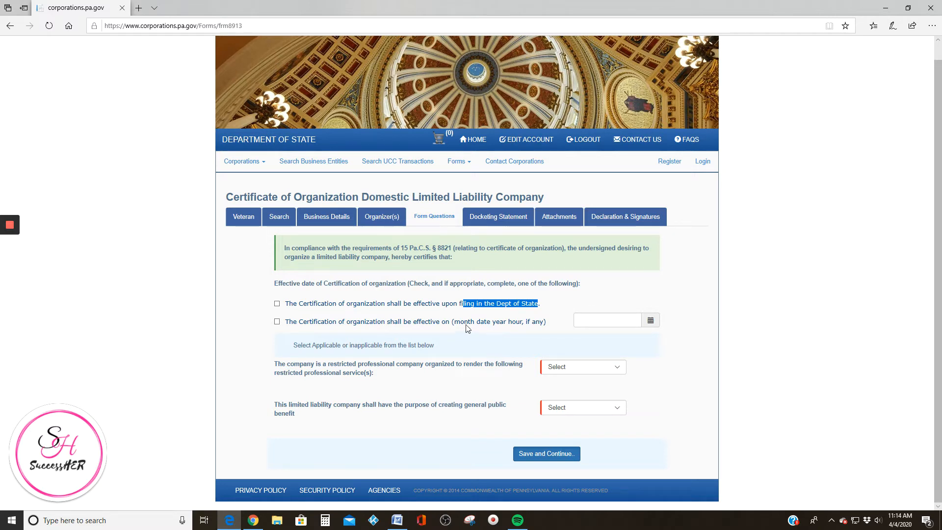
pyautogui.click(472, 307)
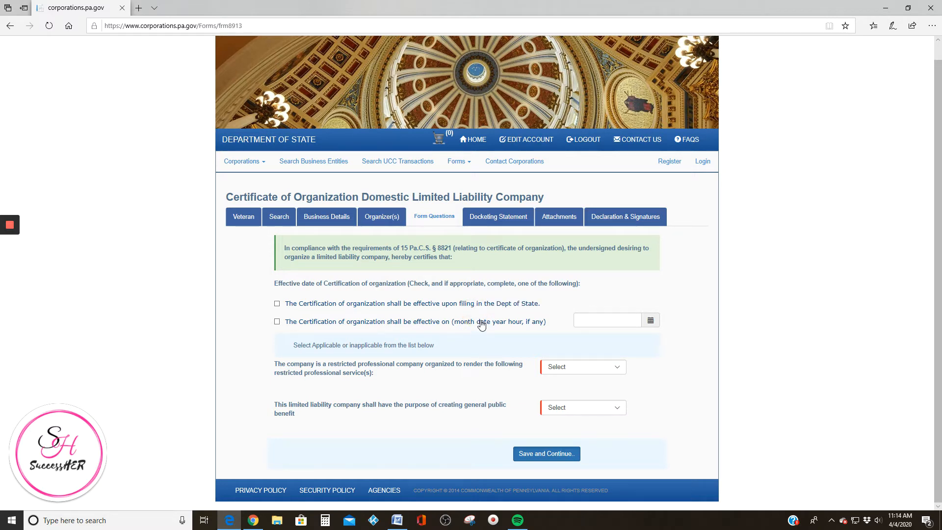
pyautogui.click(277, 303)
pyautogui.click(278, 304)
pyautogui.click(278, 304)
# Answer both the restricted-professional and public-benefit questions Not Applicable
pyautogui.click(616, 368)
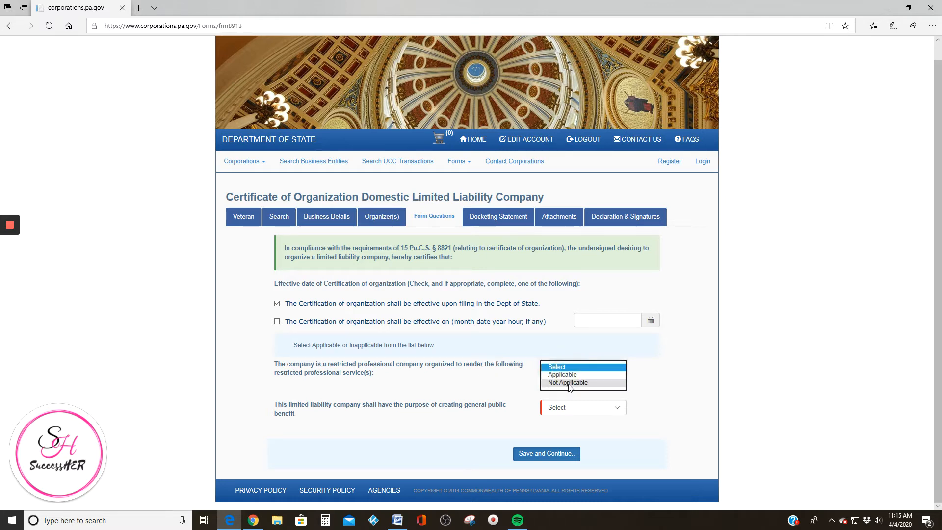
pyautogui.click(568, 384)
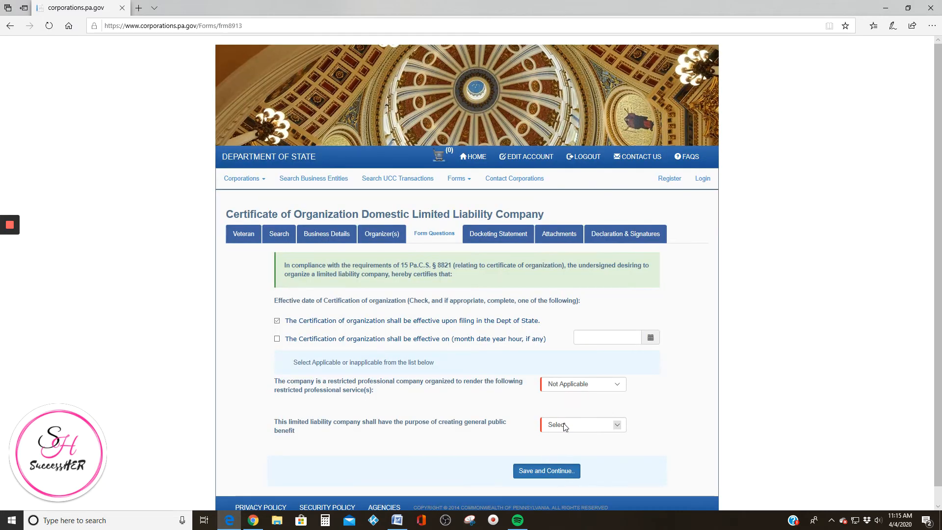
pyautogui.click(565, 425)
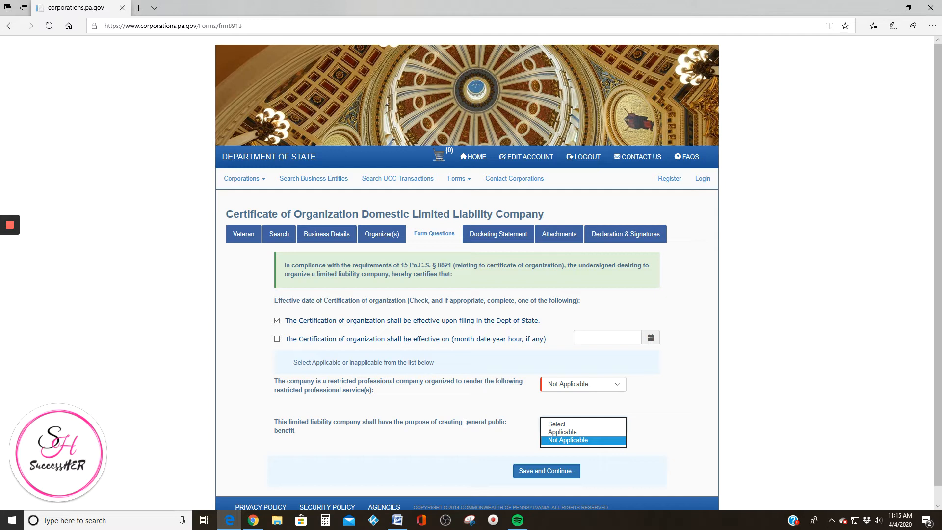
pyautogui.click(571, 442)
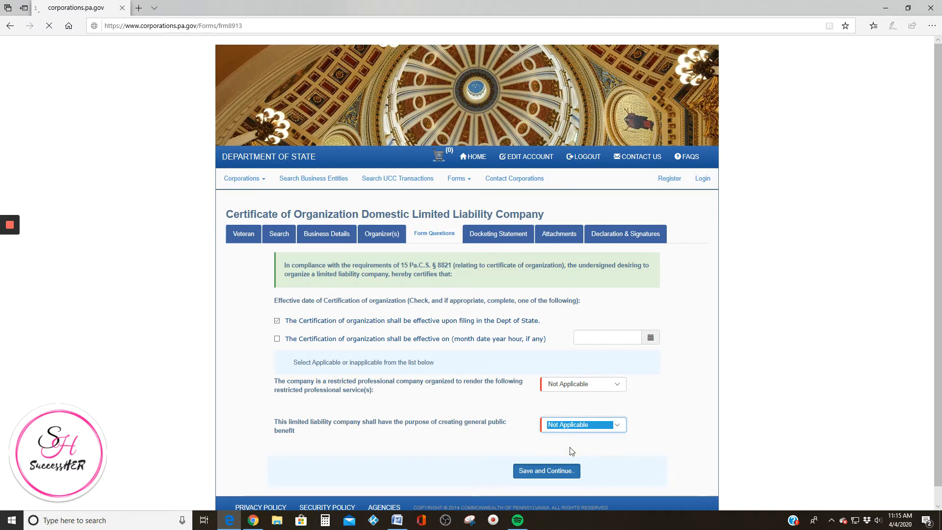
# Save Form Questions, then autofill the docketing statement's responsible individual name and mailing address
pyautogui.click(542, 472)
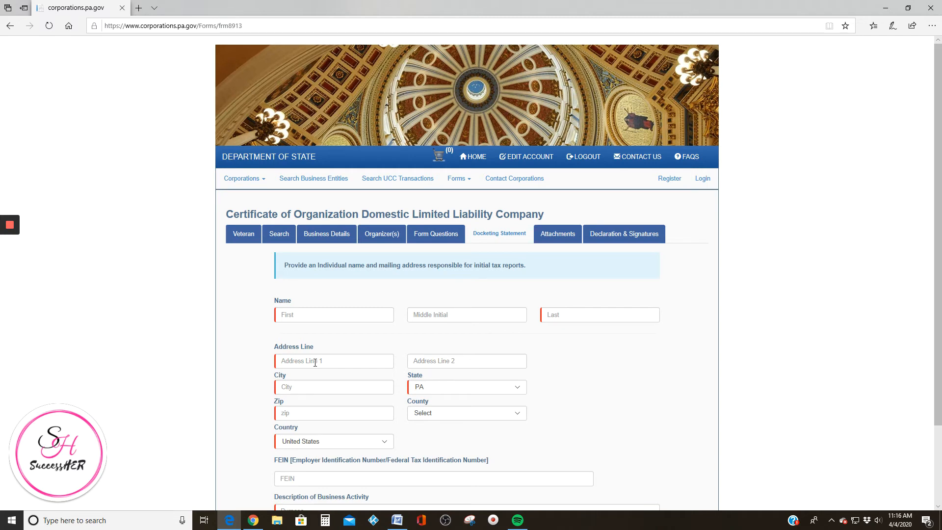
pyautogui.moveTo(473, 266); pyautogui.dragTo(542, 272)
pyautogui.click(319, 314)
pyautogui.click(314, 339)
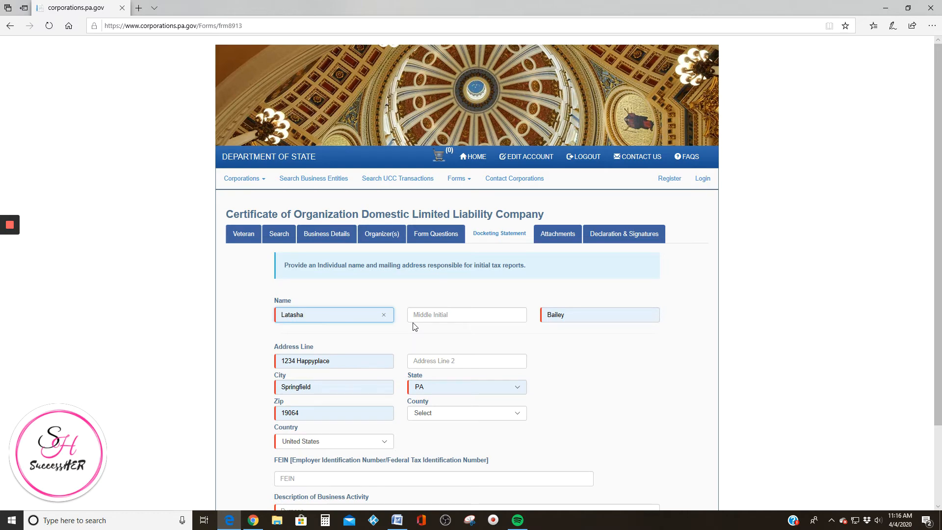
pyautogui.scroll(-2, 471, 344)
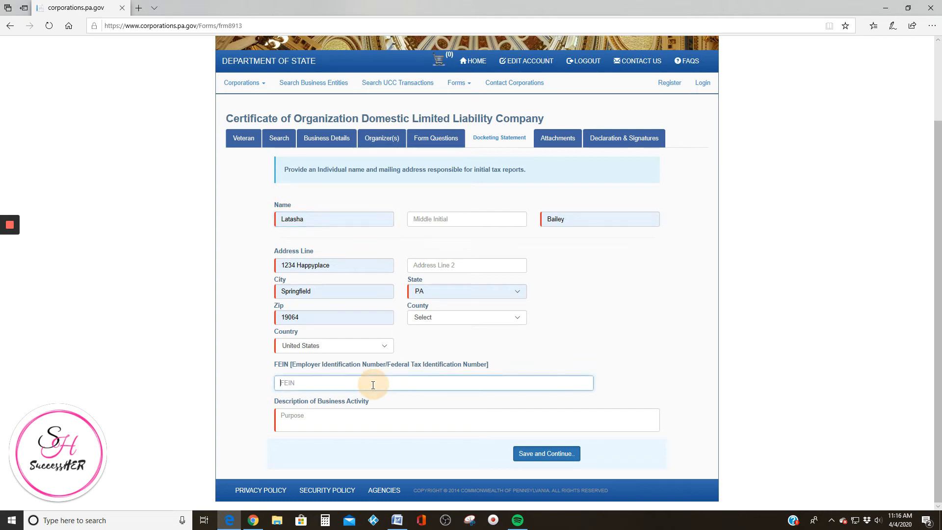
pyautogui.click(375, 384)
# Describe the business activity as a women's community supporting women in business personally and professionally
pyautogui.click(307, 415)
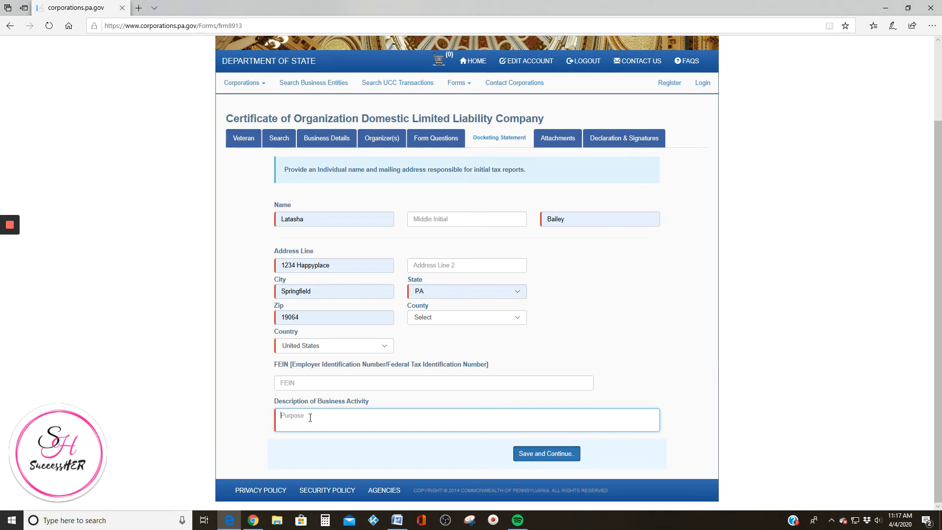
pyautogui.write('Successher is a womens community that focuses o')
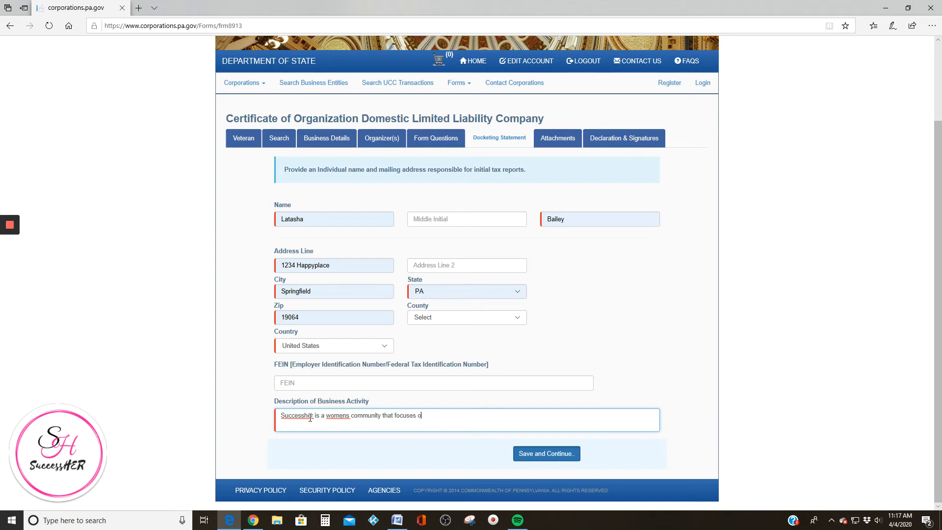
pyautogui.write('n women in bu')
pyautogui.write('s')
pyautogui.press('BackSpace')
pyautogui.write('in business and support bot')
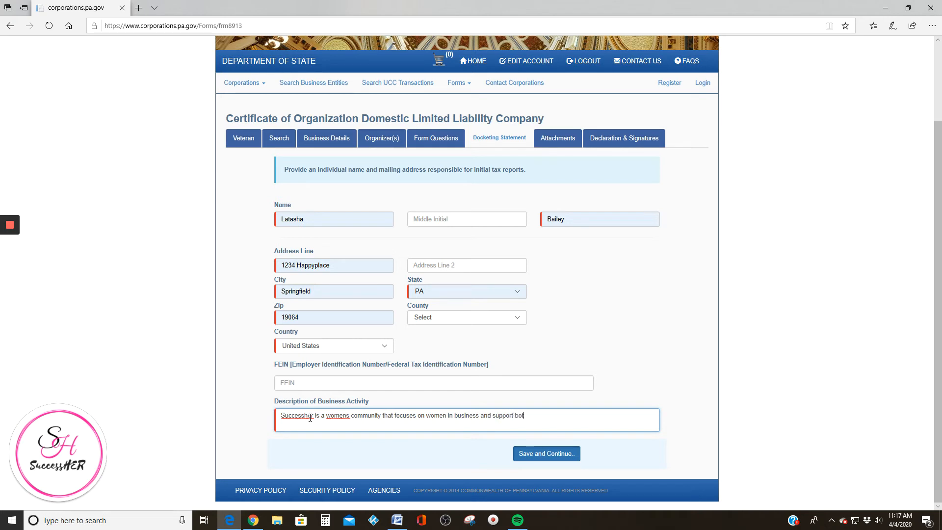
pyautogui.write('h prersonally and prrofessionally.')
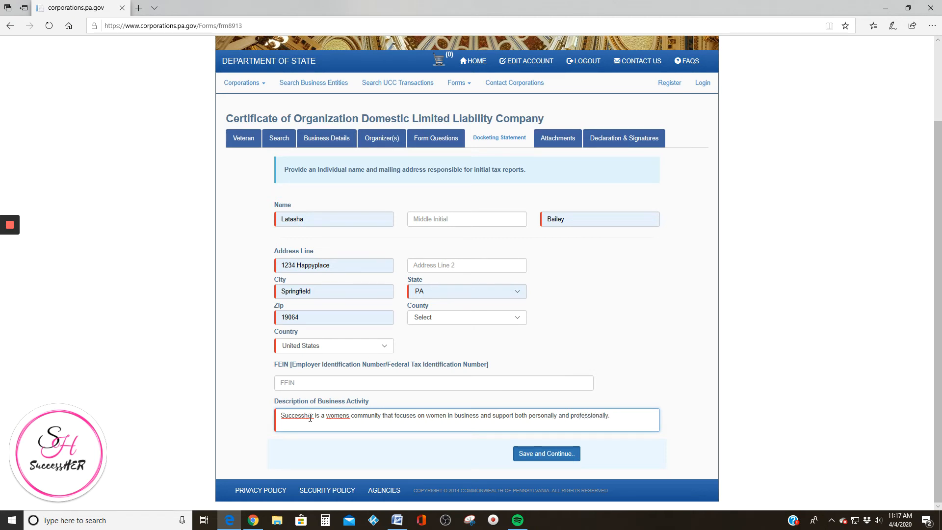
# Correct "womens" to "women's" and save the Docketing Statement
pyautogui.rightClick(344, 415)
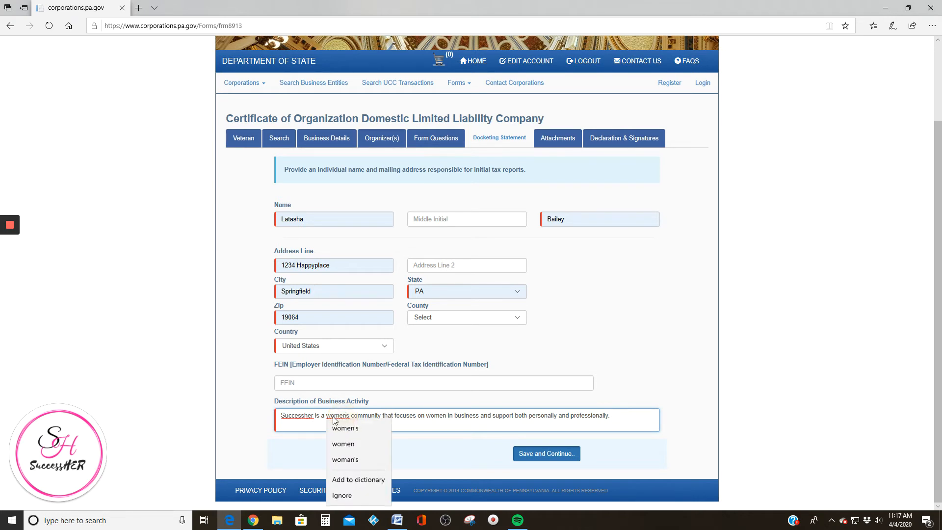
pyautogui.click(344, 427)
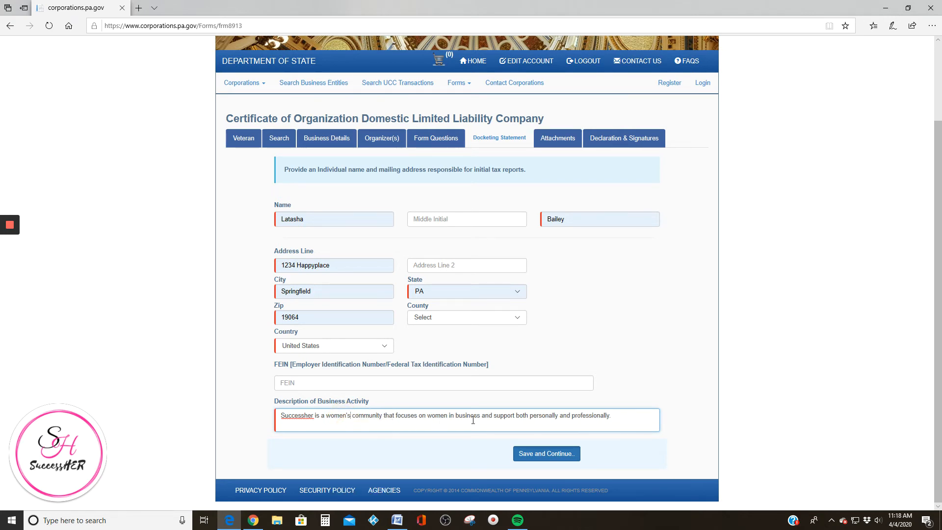
pyautogui.click(556, 454)
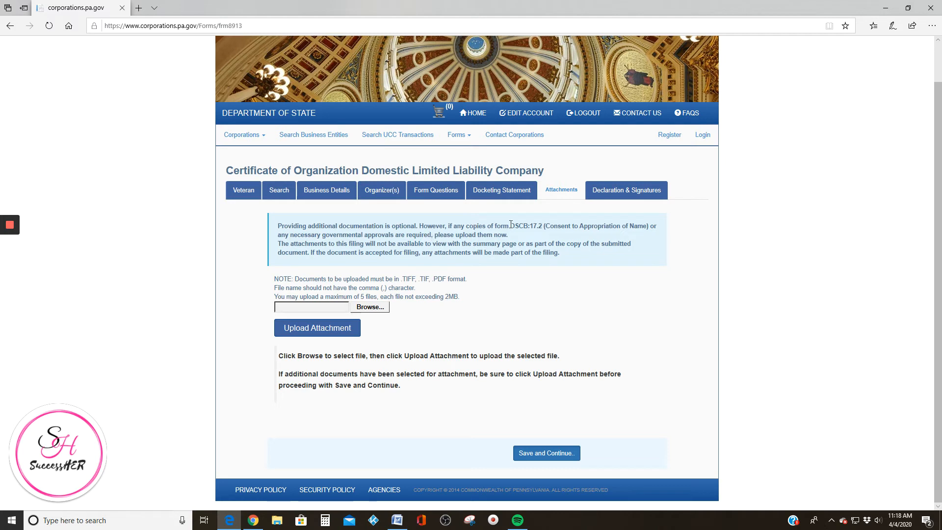
# Copy the DSCB:17.2 Consent to Appropriation of Name form reference
pyautogui.moveTo(510, 227); pyautogui.dragTo(649, 226)
pyautogui.rightClick(609, 226)
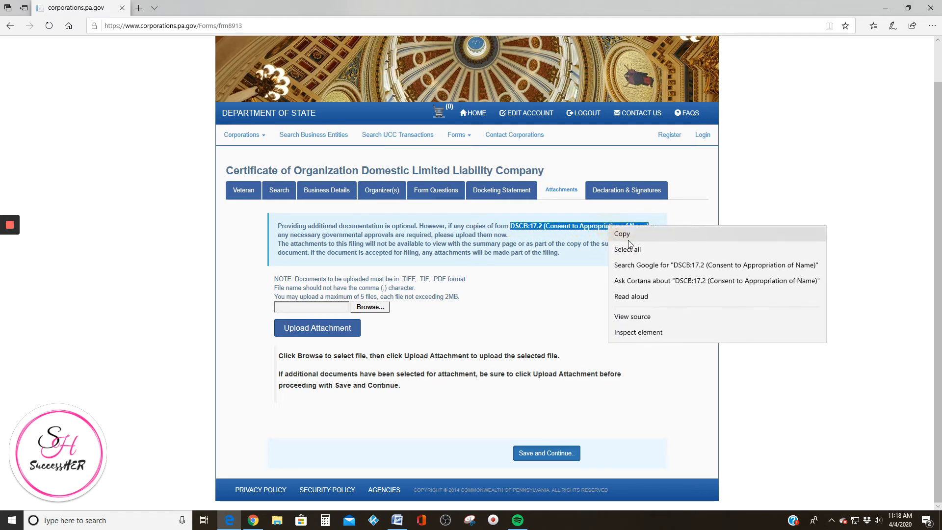
pyautogui.click(632, 235)
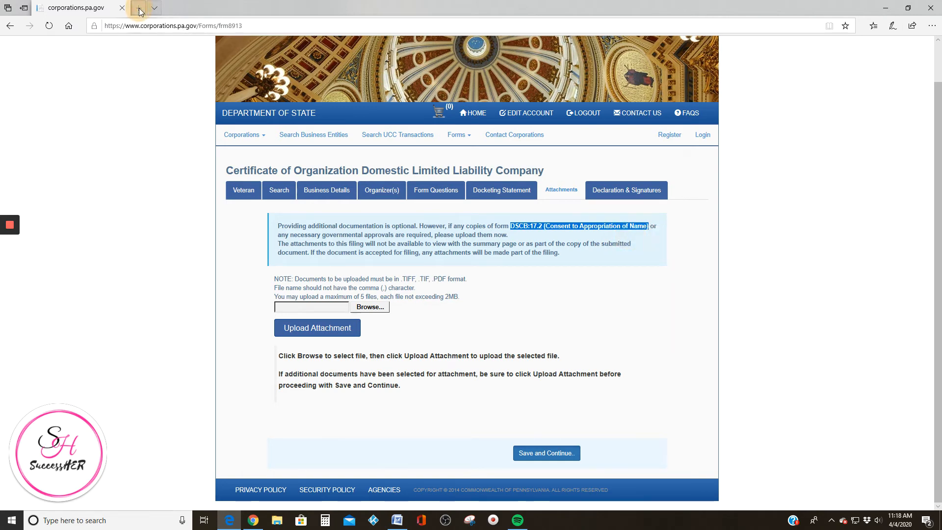
# Search Google for the copied DSCB:17.2 form reference in a new tab
pyautogui.click(139, 8)
pyautogui.write('google.com/')
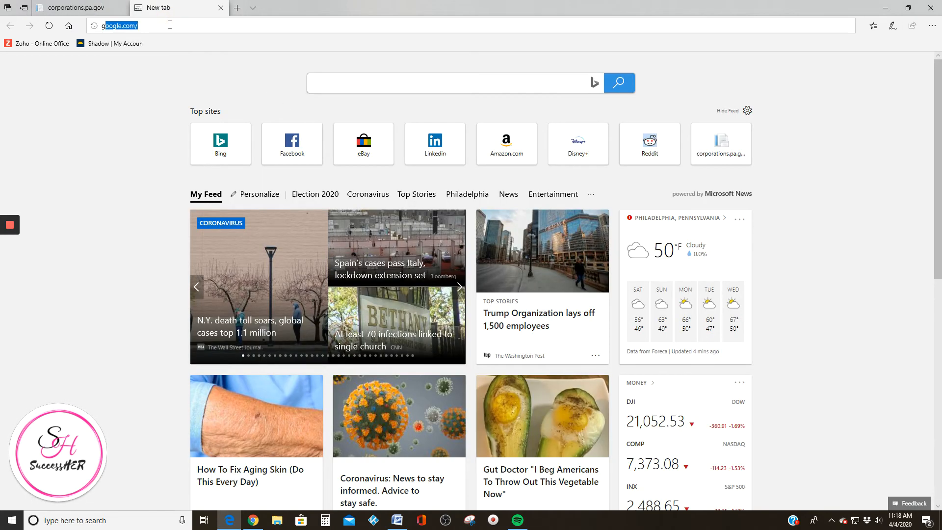
pyautogui.press('Return')
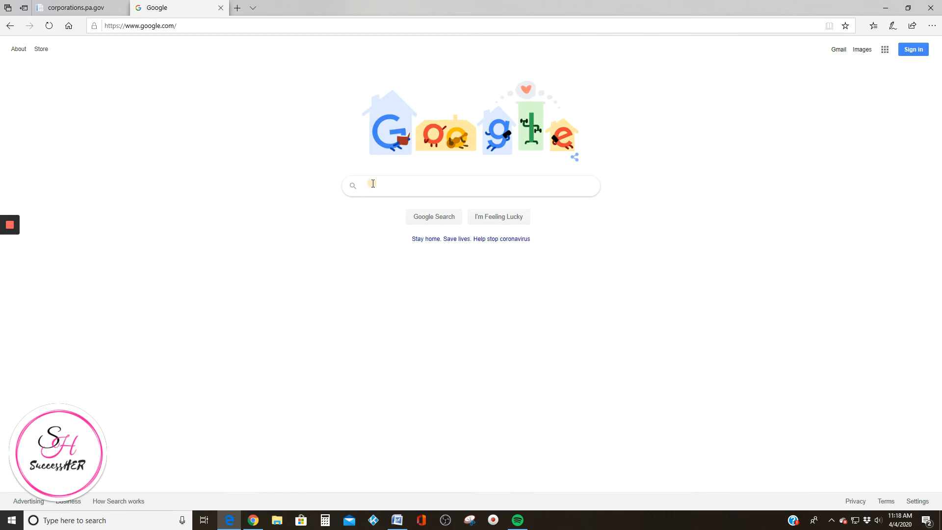
pyautogui.click(373, 186)
pyautogui.hotkey('ctrl', 'v')
pyautogui.press('Return')
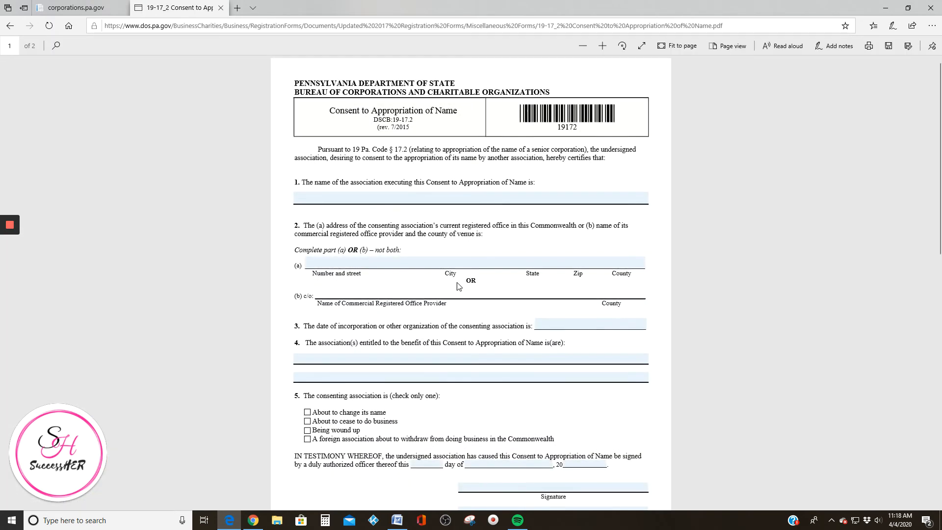
# Try the consent form's name field, scroll the PDF, then return to the PENN File tab
pyautogui.click(327, 195)
pyautogui.write('slnnln')
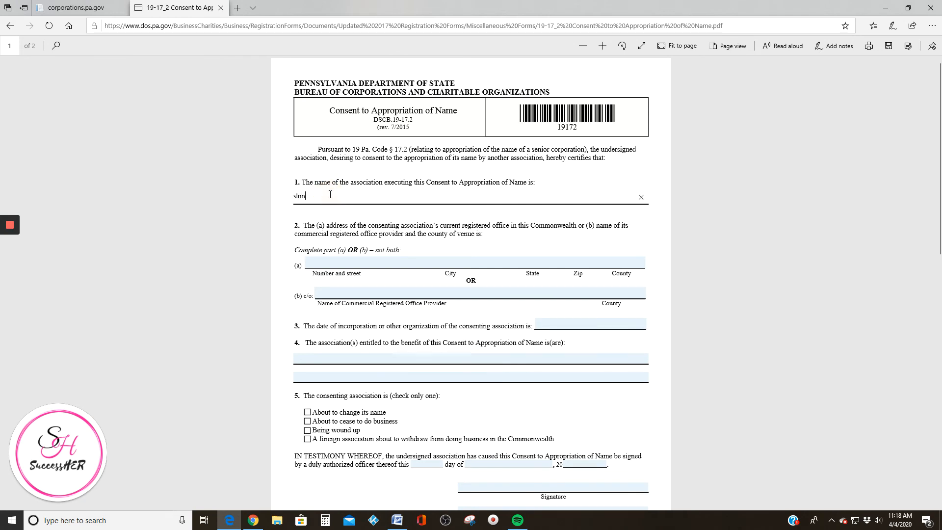
pyautogui.press('BackSpace')
pyautogui.press('BackSpace')
pyautogui.press('BackSpace')
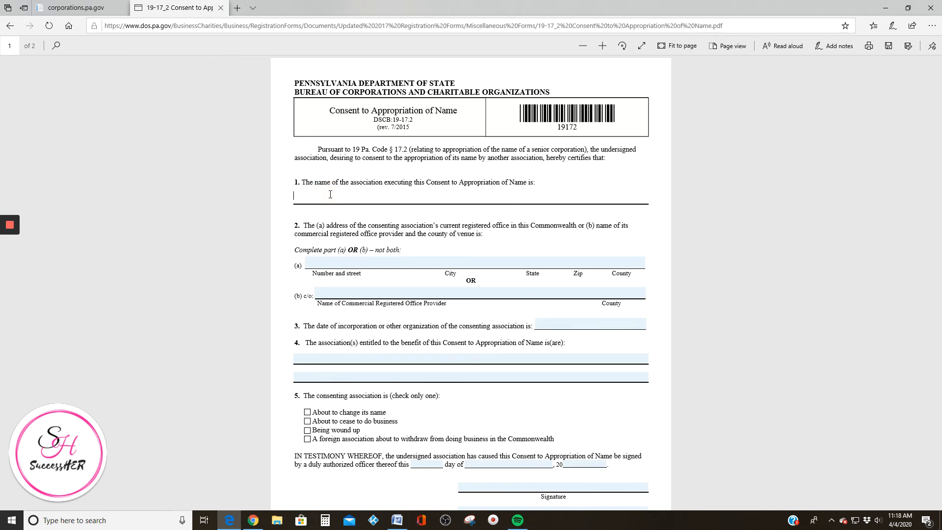
pyautogui.scroll(-3, 330, 194)
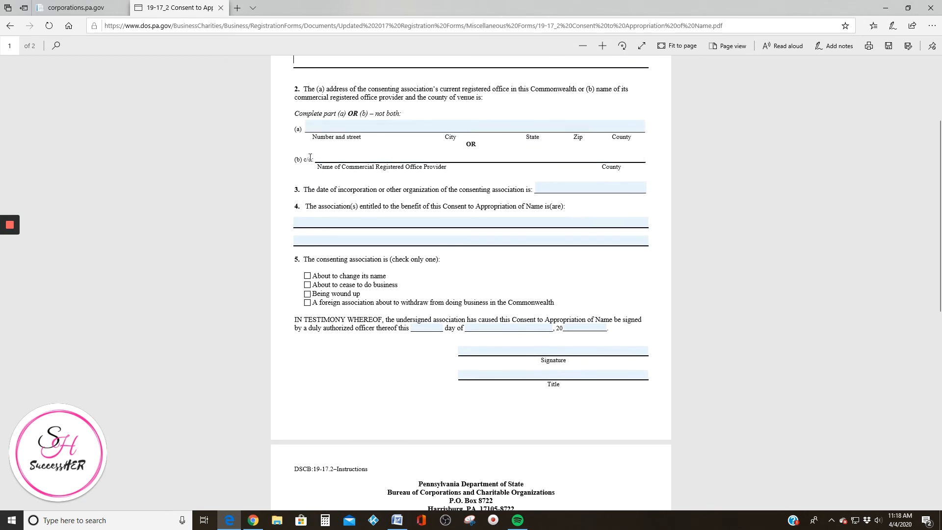
pyautogui.scroll(-4, 394, 209)
pyautogui.scroll(8, 336, 274)
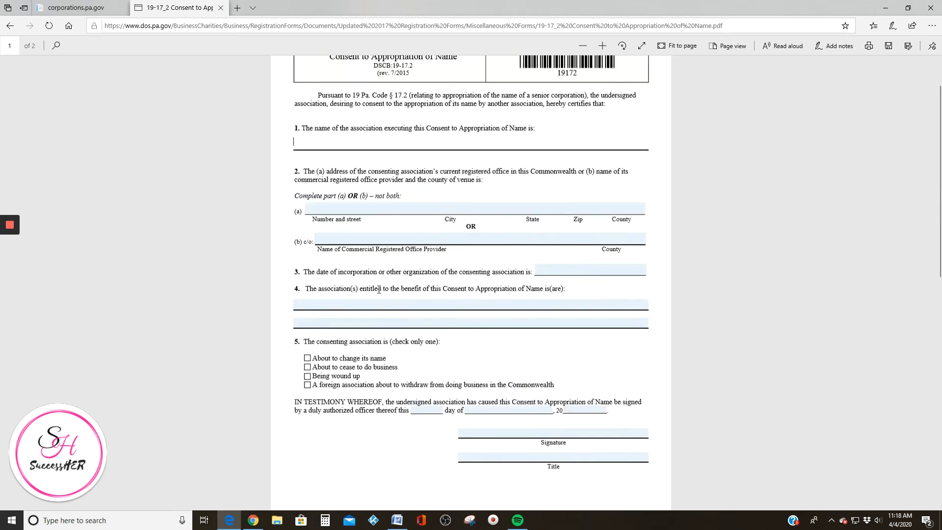
pyautogui.click(75, 8)
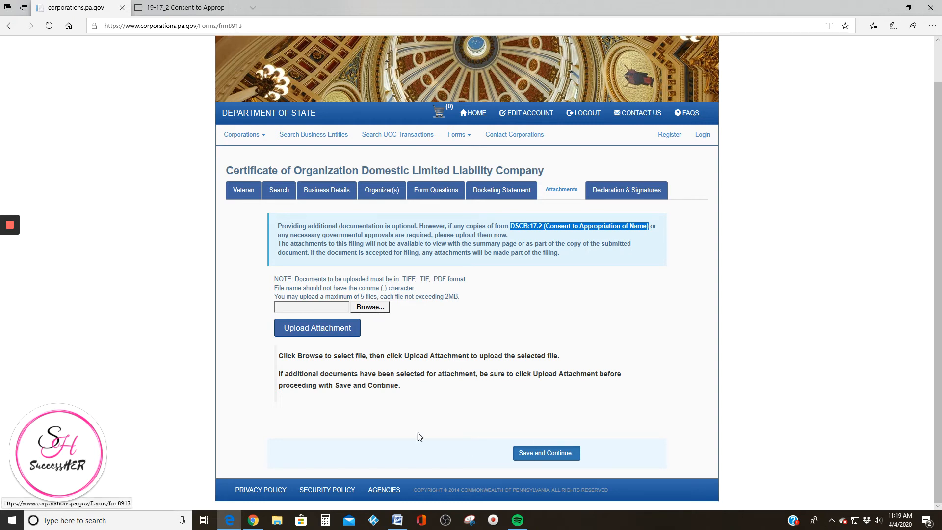
# Skip the optional attachment upload and continue to Declaration & Signatures
pyautogui.click(532, 452)
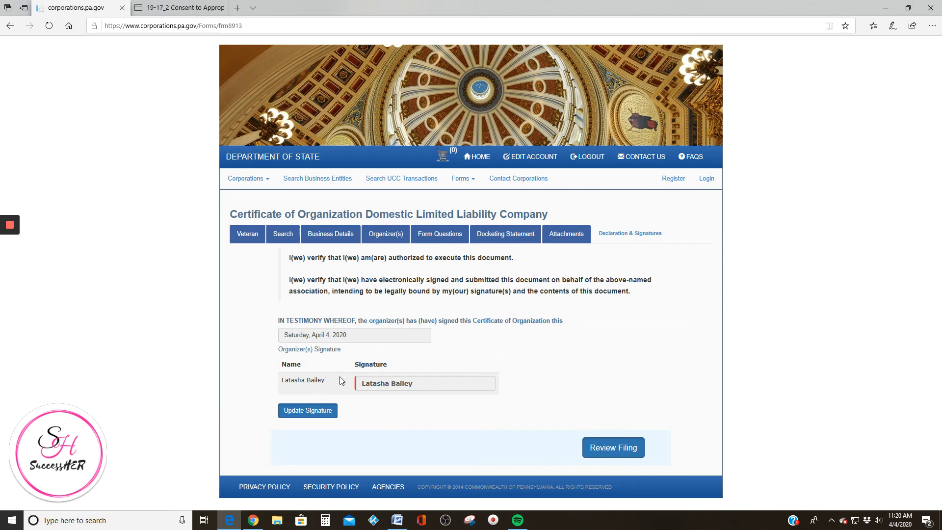
# Open Review Filing and check each section down to the $125.00 filing fee
pyautogui.click(595, 448)
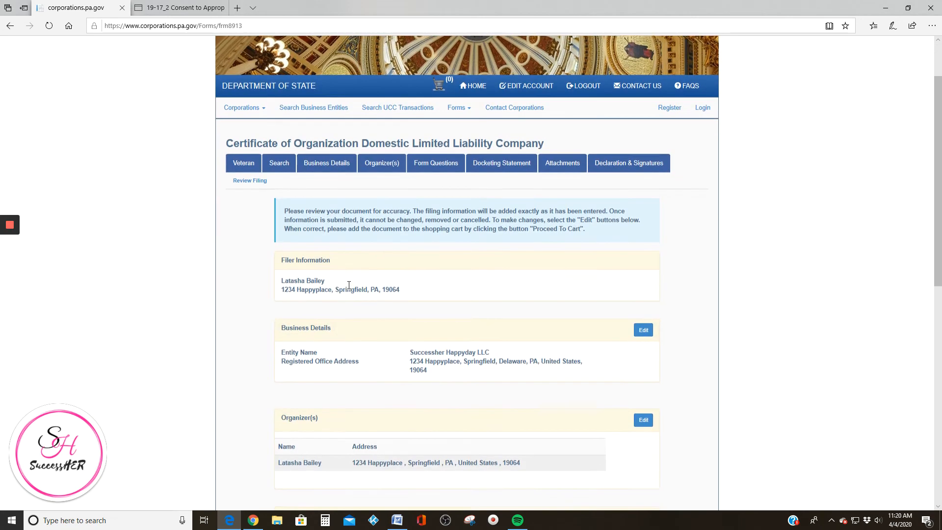
pyautogui.scroll(-3, 343, 280)
pyautogui.scroll(-2, 324, 209)
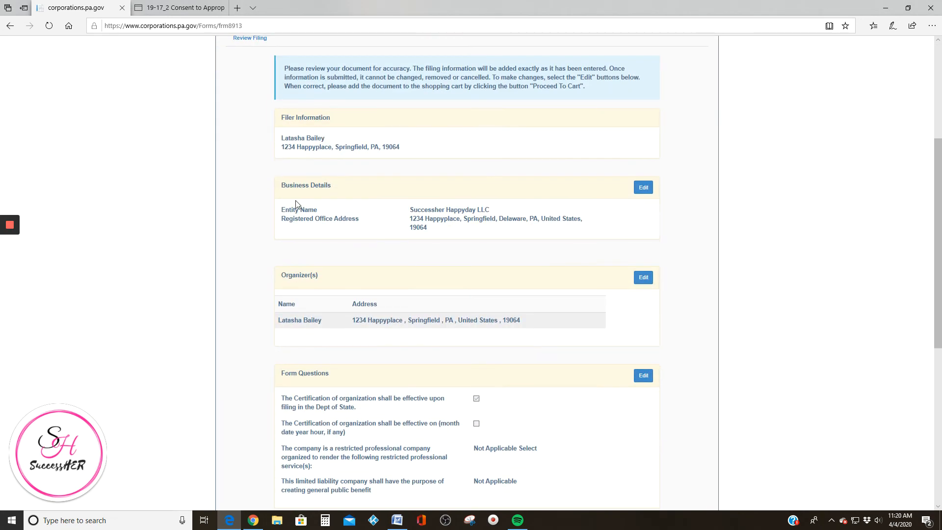
pyautogui.scroll(-3, 412, 229)
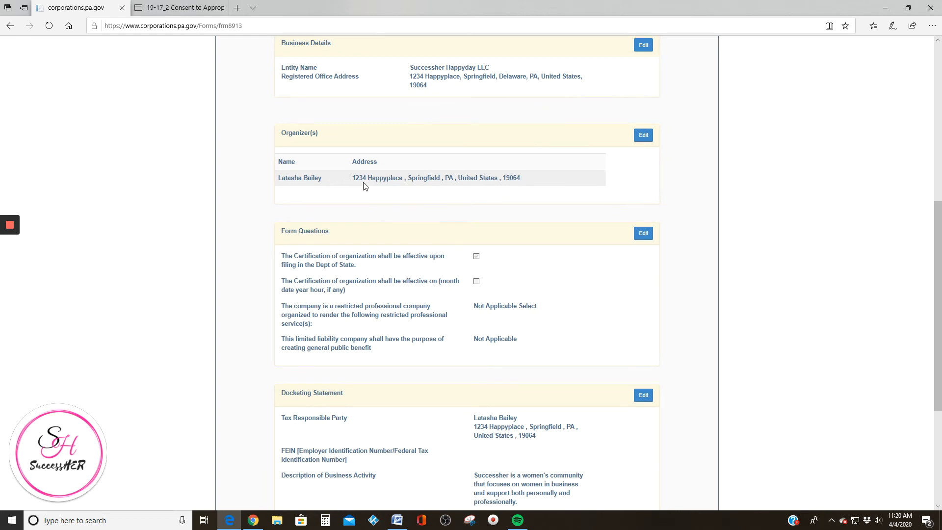
pyautogui.scroll(-2, 381, 185)
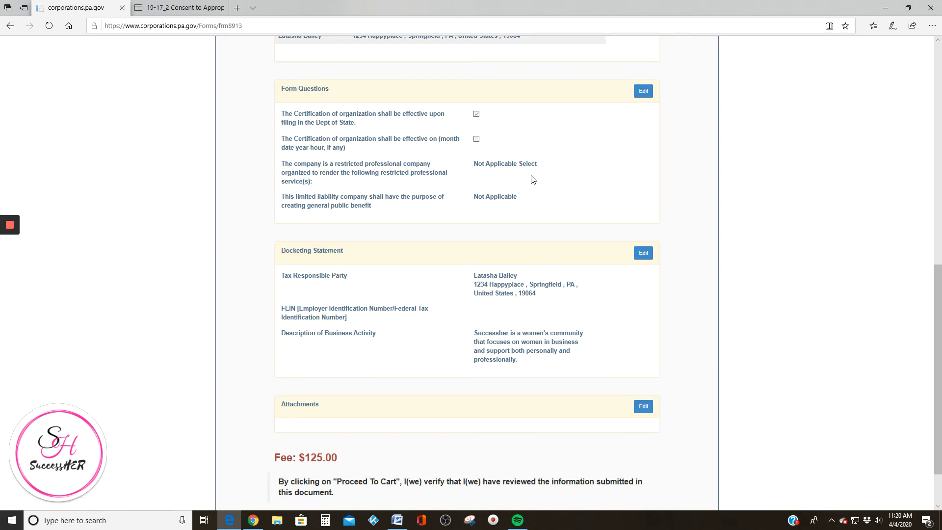
pyautogui.scroll(-1, 437, 165)
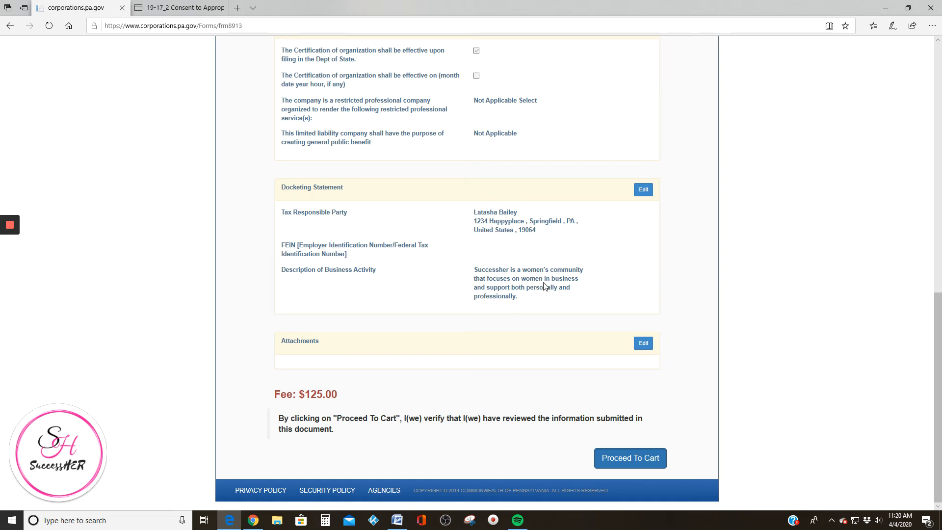
# Send the Successher Happyday LLC filing to the shopping cart for $125.00
pyautogui.click(630, 459)
pyautogui.scroll(7, 491, 352)
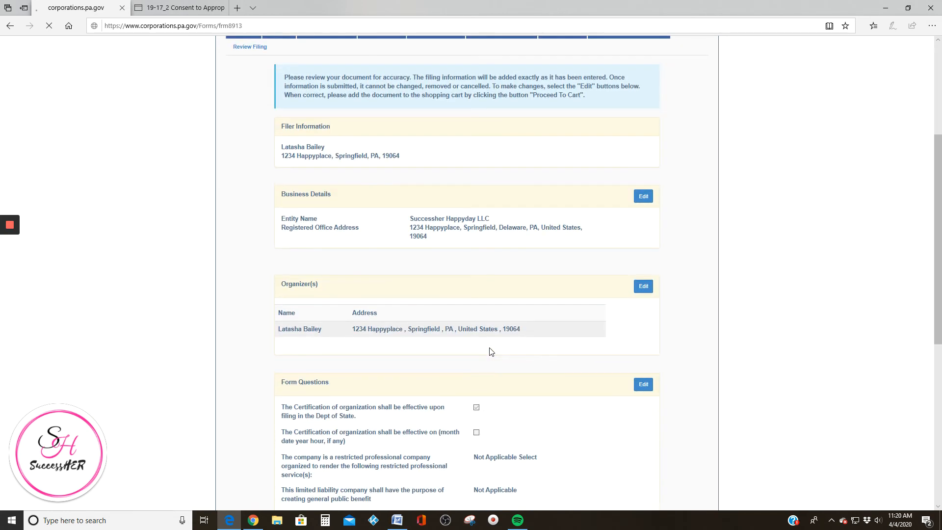